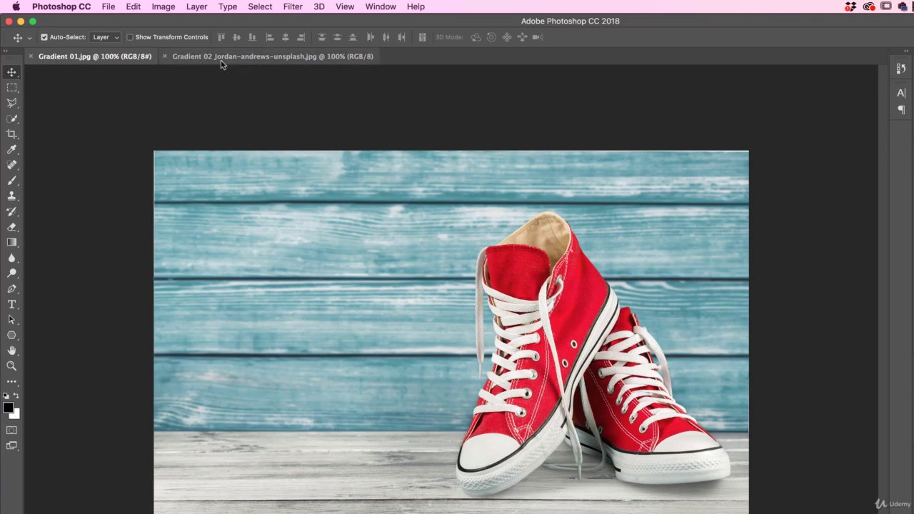
Step: Add white text reading ALL STAR on two lines beside the shoes, in Museo Sans Rounded 1000 at 80 pt
{"action": "left_click", "coordinate": [336, 110]}
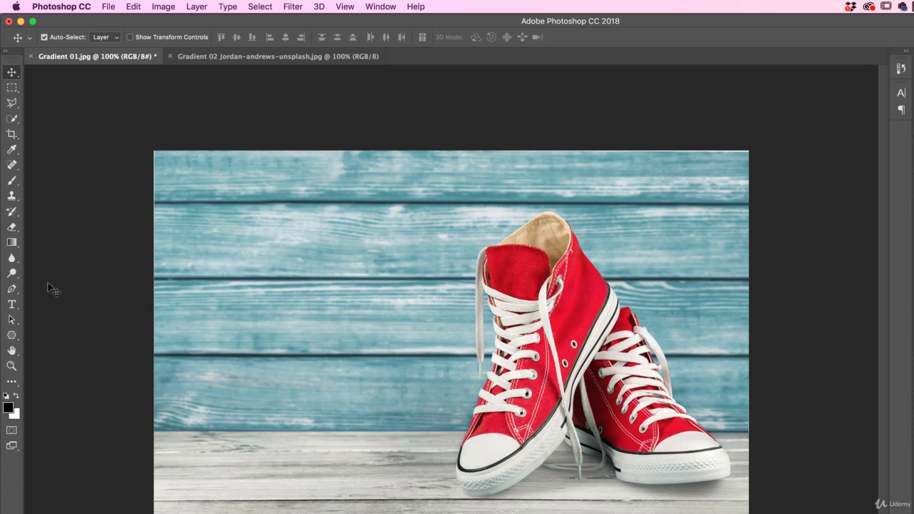
{"action": "left_click", "coordinate": [13, 305]}
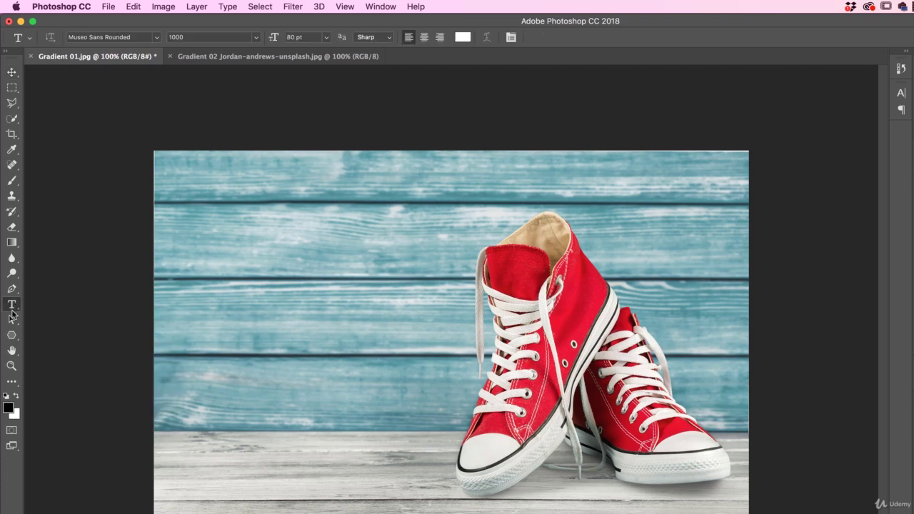
{"action": "left_click", "coordinate": [246, 283]}
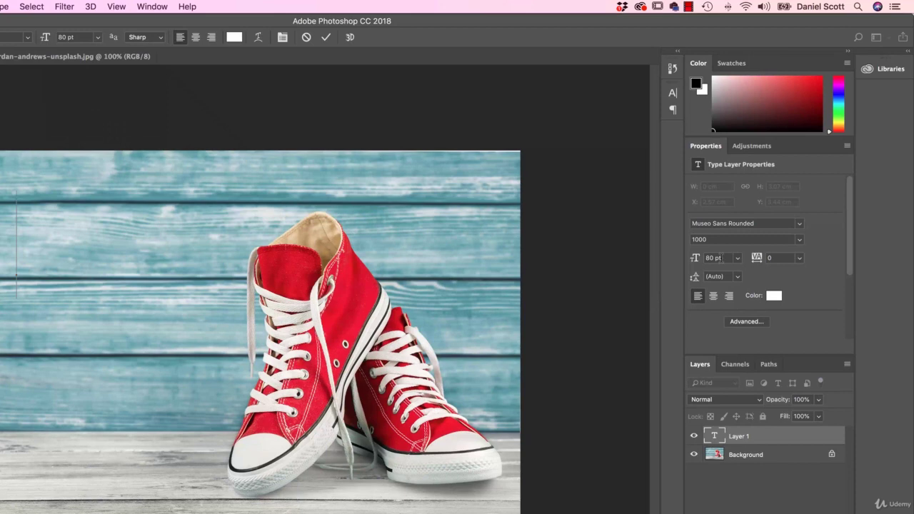
{"action": "left_click", "coordinate": [722, 258]}
{"action": "left_click", "coordinate": [800, 224]}
{"action": "left_click", "coordinate": [800, 225]}
{"action": "left_click", "coordinate": [711, 257]}
{"action": "left_click", "coordinate": [17, 282]}
{"action": "type", "text": "ALL"}
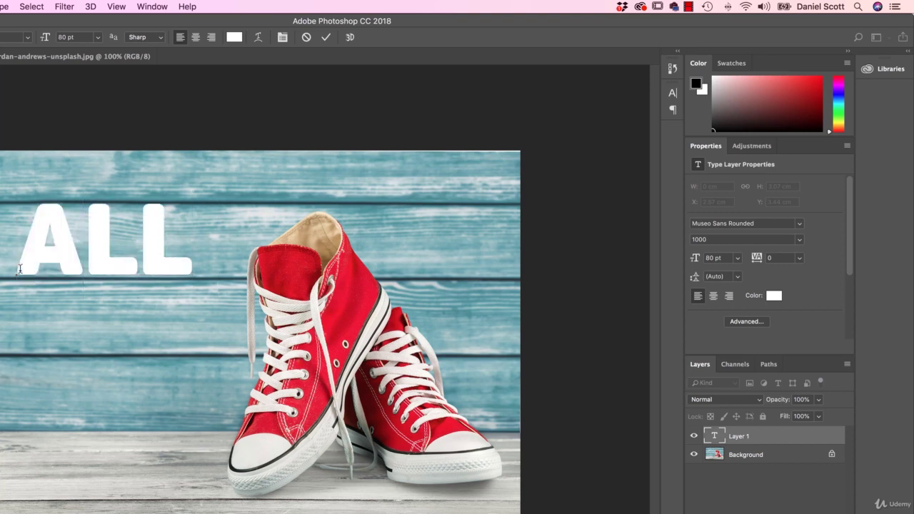
{"action": "key", "text": "Return"}
{"action": "type", "text": "STAR"}
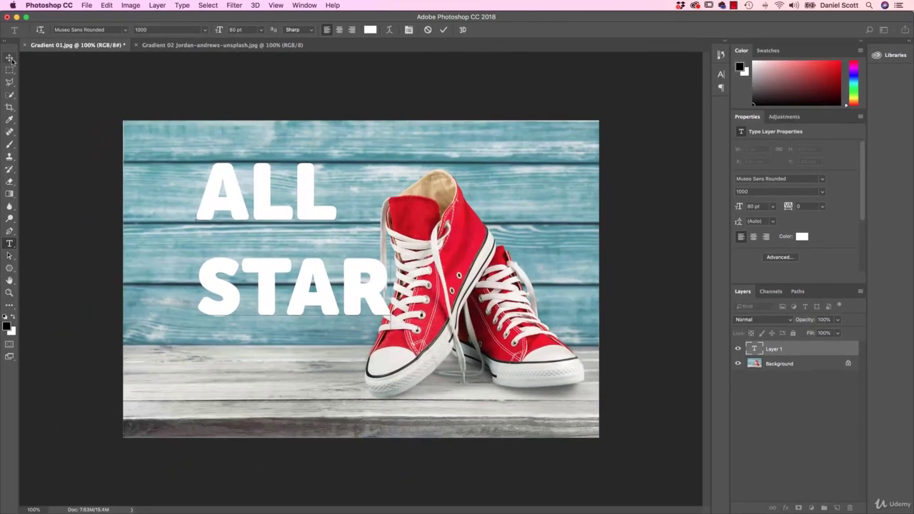
Step: Move the text clear of the shoes to about X 1.54 cm, Y 1.82 cm, and recolour it with red sampled from the shoe
{"action": "left_click", "coordinate": [10, 59]}
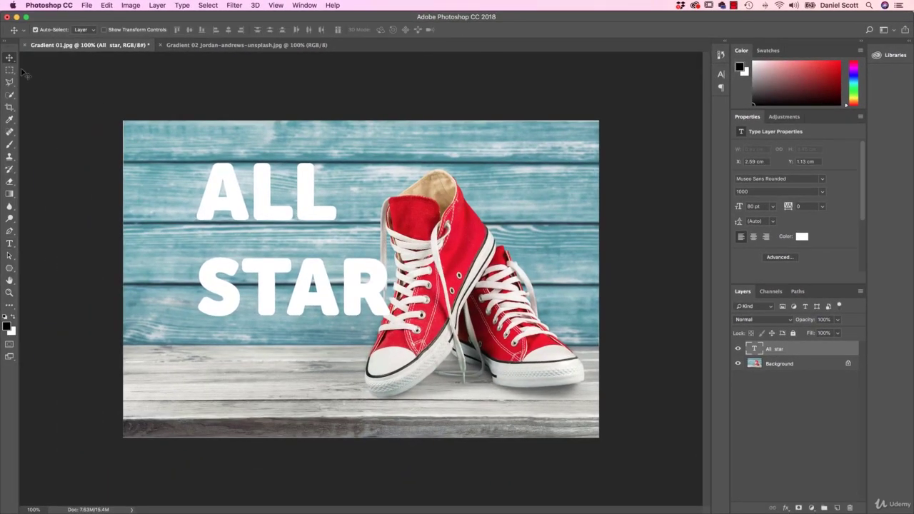
{"action": "left_click_drag", "start_coordinate": [261, 207], "coordinate": [230, 226]}
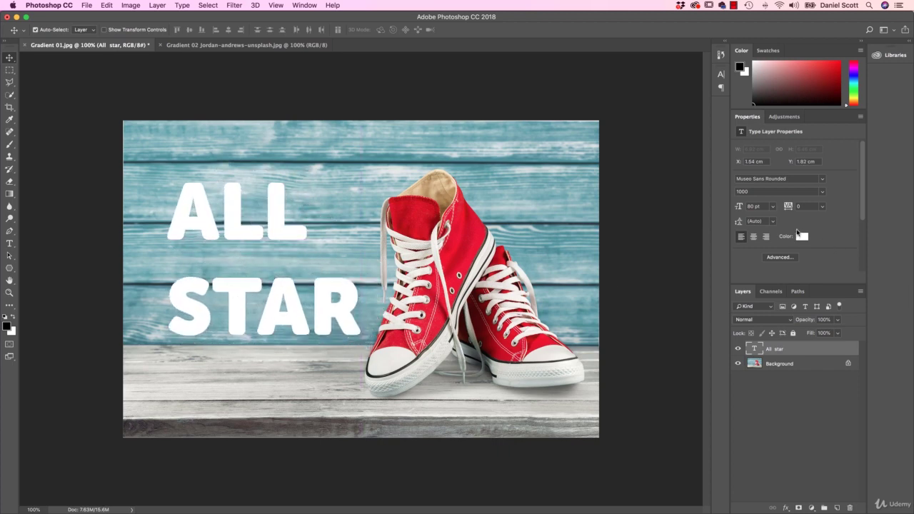
{"action": "left_click", "coordinate": [802, 237]}
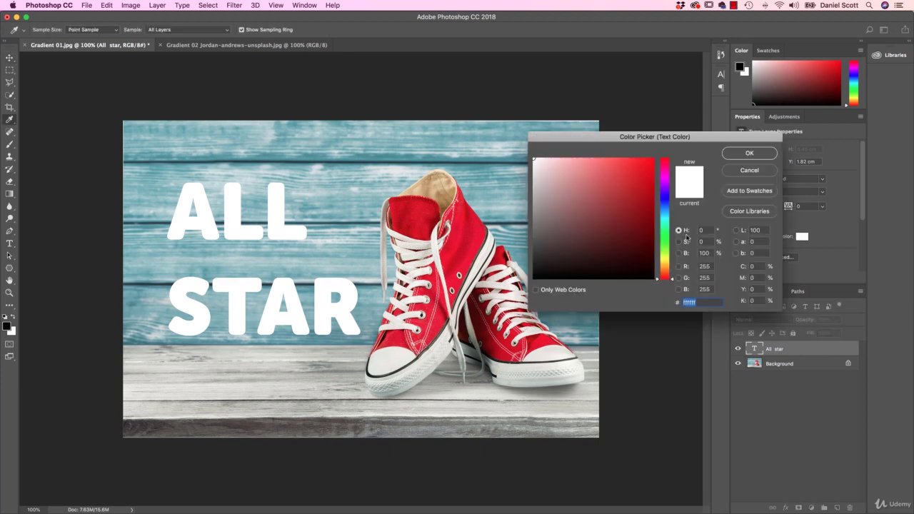
{"action": "left_click", "coordinate": [428, 228]}
{"action": "left_click", "coordinate": [749, 153]}
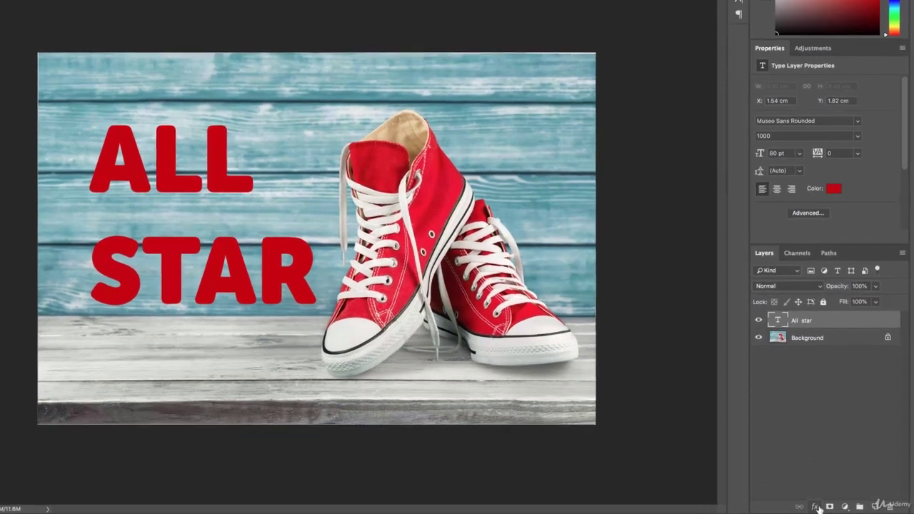
Step: Add a Gradient Overlay effect to the ALL STAR text layer and open its gradient presets
{"action": "left_click", "coordinate": [787, 508]}
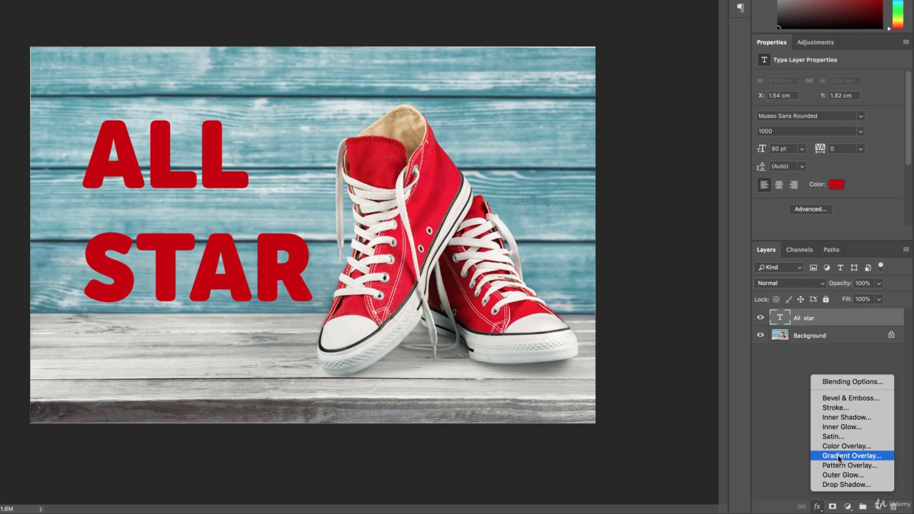
{"action": "left_click", "coordinate": [840, 457]}
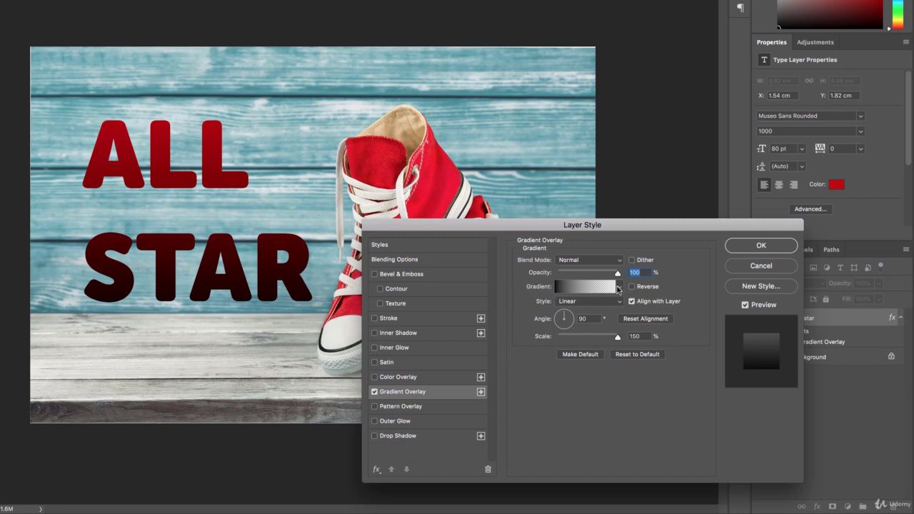
{"action": "left_click_drag", "start_coordinate": [636, 222], "coordinate": [606, 75]}
{"action": "left_click", "coordinate": [590, 138]}
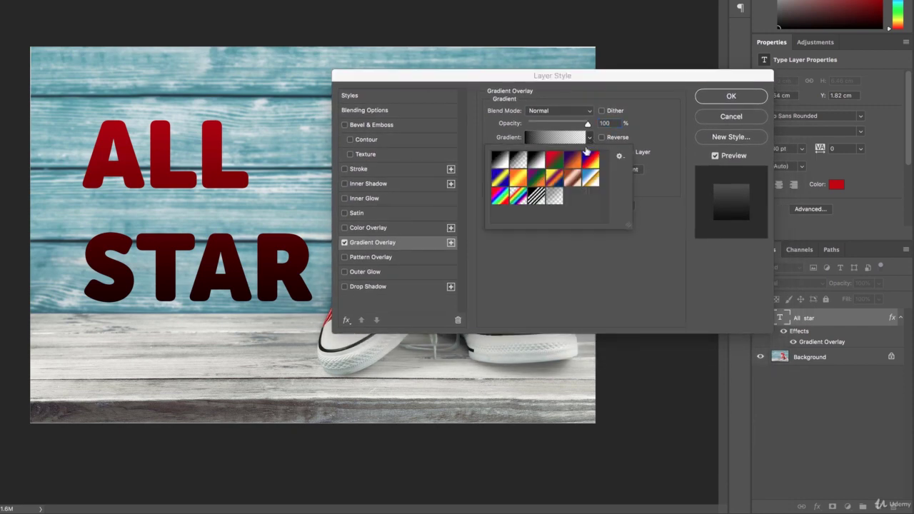
Step: Try out various preset gradients on the text, including red to green, violet to orange, metallic and rainbow ones
{"action": "left_click", "coordinate": [505, 163]}
{"action": "left_click", "coordinate": [548, 163]}
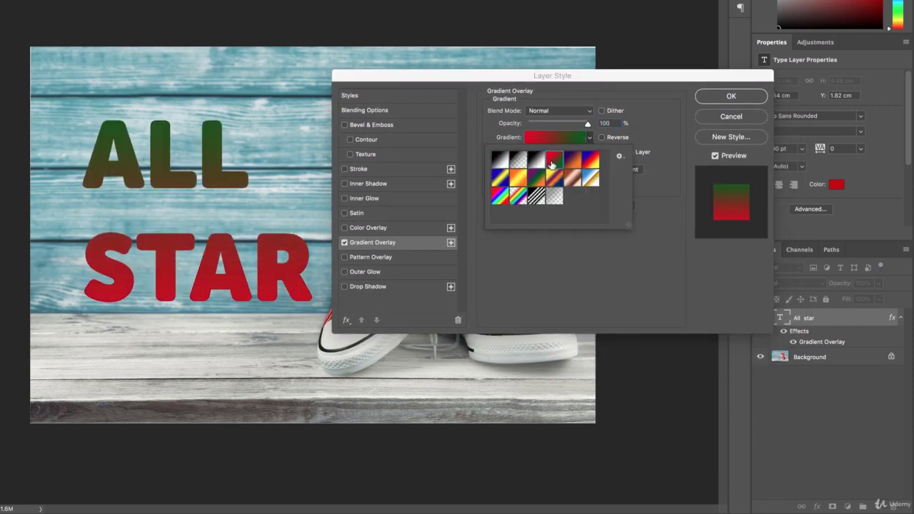
{"action": "left_click", "coordinate": [573, 163]}
{"action": "left_click", "coordinate": [592, 163]}
{"action": "left_click", "coordinate": [591, 178]}
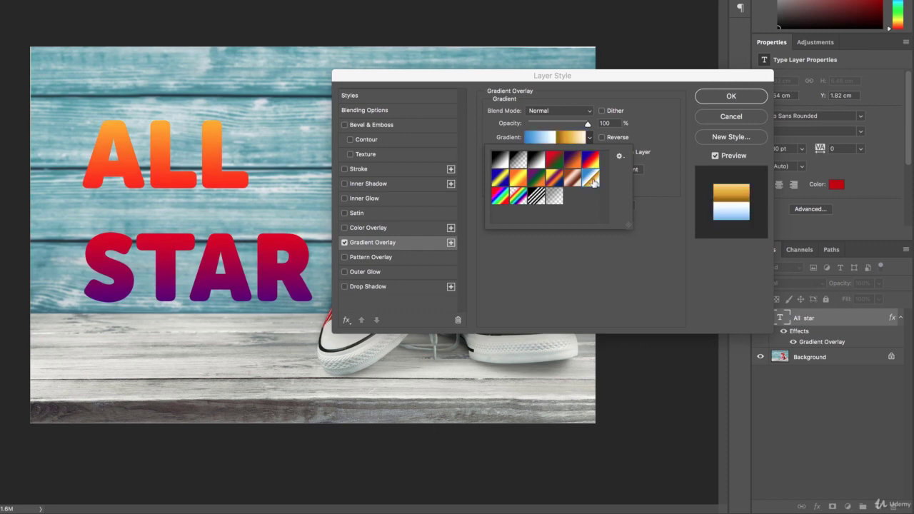
{"action": "left_click", "coordinate": [573, 177]}
{"action": "left_click", "coordinate": [573, 163]}
{"action": "left_click", "coordinate": [552, 182]}
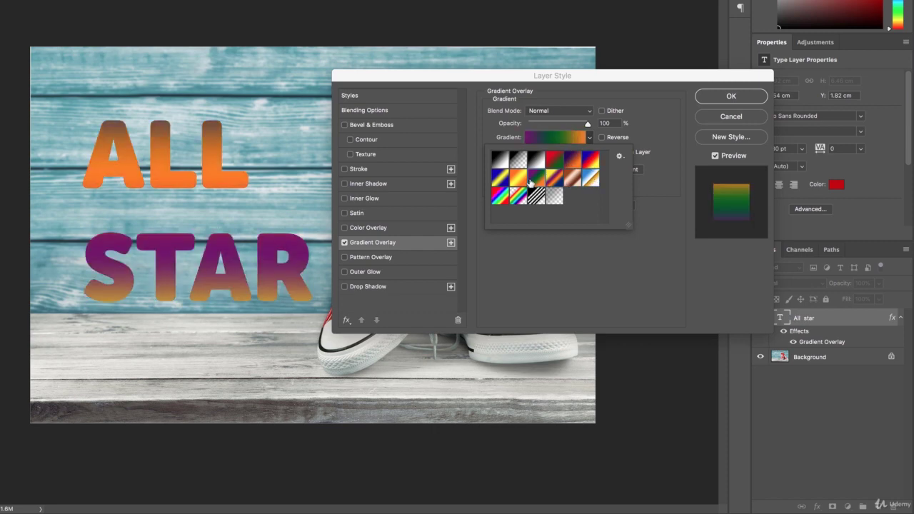
{"action": "left_click", "coordinate": [536, 178]}
{"action": "left_click", "coordinate": [500, 178]}
{"action": "left_click", "coordinate": [501, 200]}
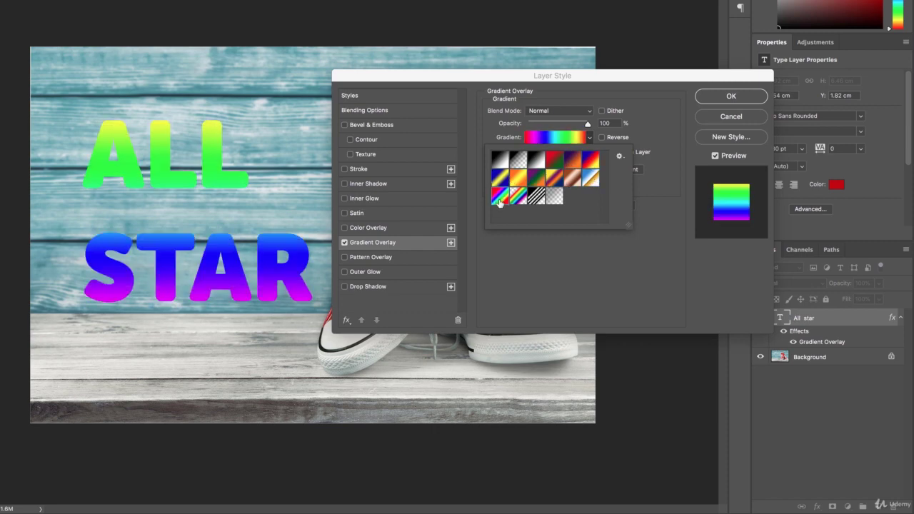
{"action": "left_click", "coordinate": [519, 200]}
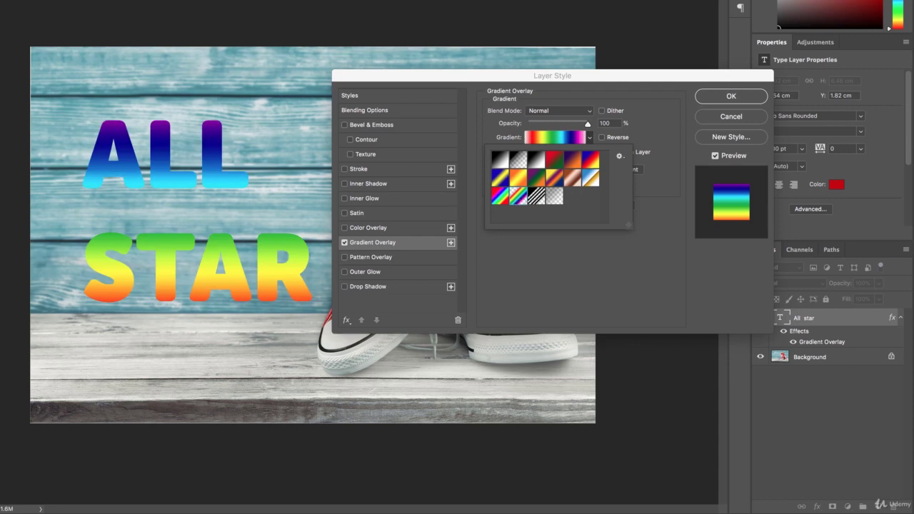
{"action": "left_click", "coordinate": [501, 199]}
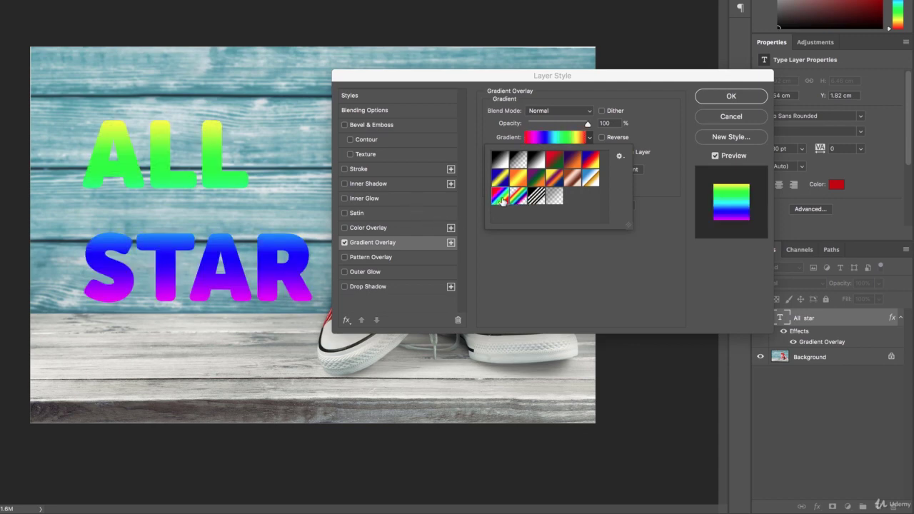
{"action": "left_click", "coordinate": [536, 197]}
{"action": "left_click", "coordinate": [518, 198]}
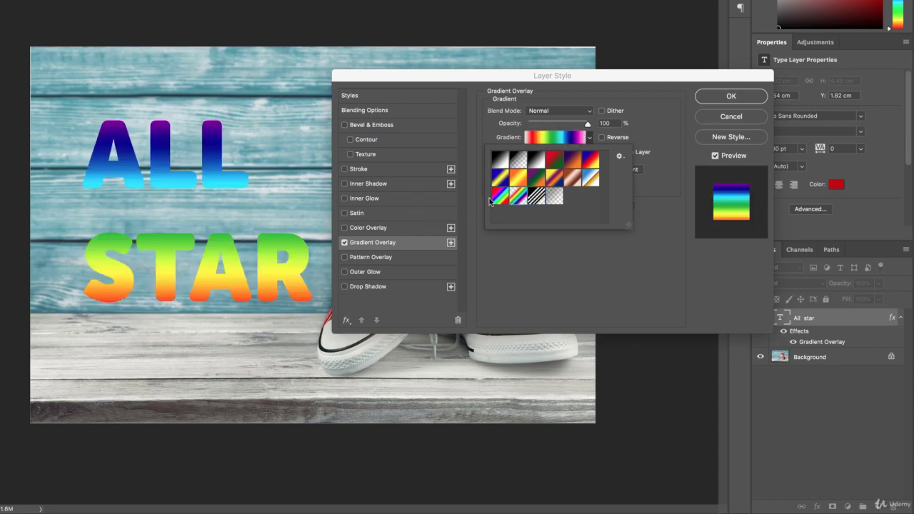
Step: Apply the black-to-white Foreground to Background preset to the overlay and open it in the Gradient Editor
{"action": "left_click", "coordinate": [501, 160]}
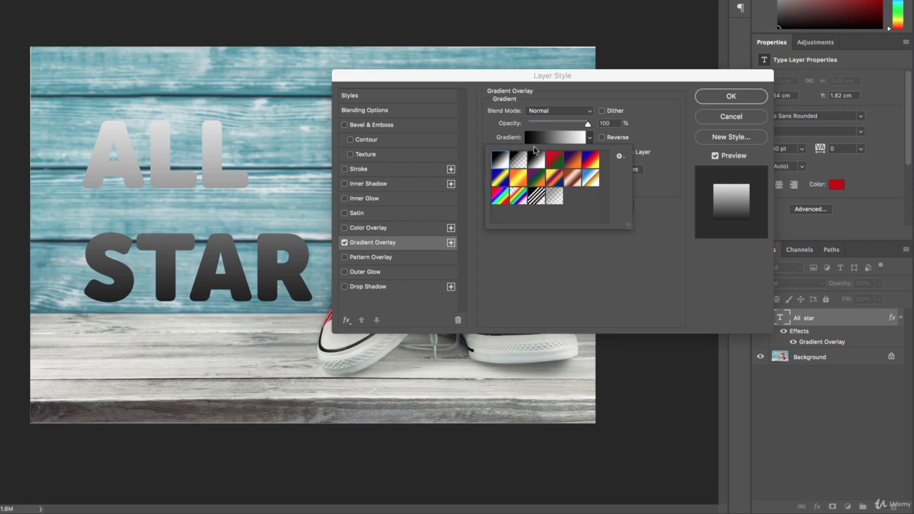
{"action": "left_click", "coordinate": [590, 138]}
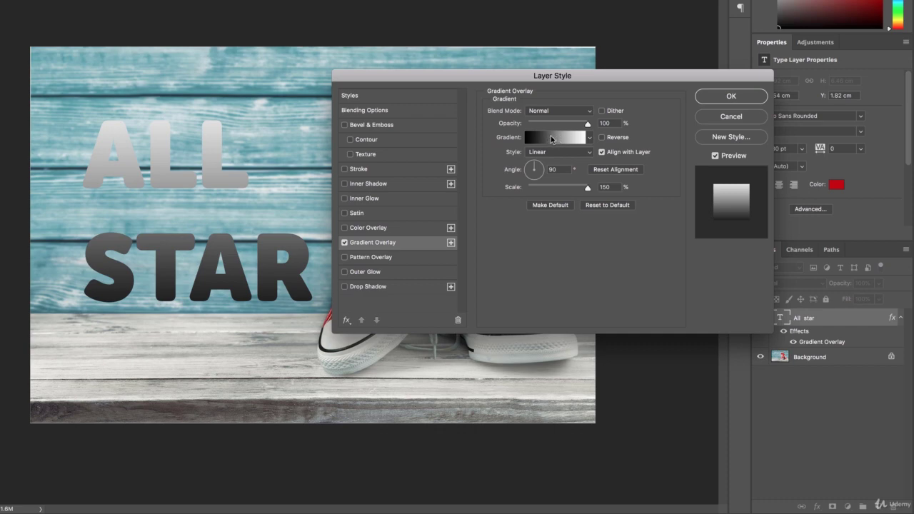
{"action": "left_click", "coordinate": [561, 140]}
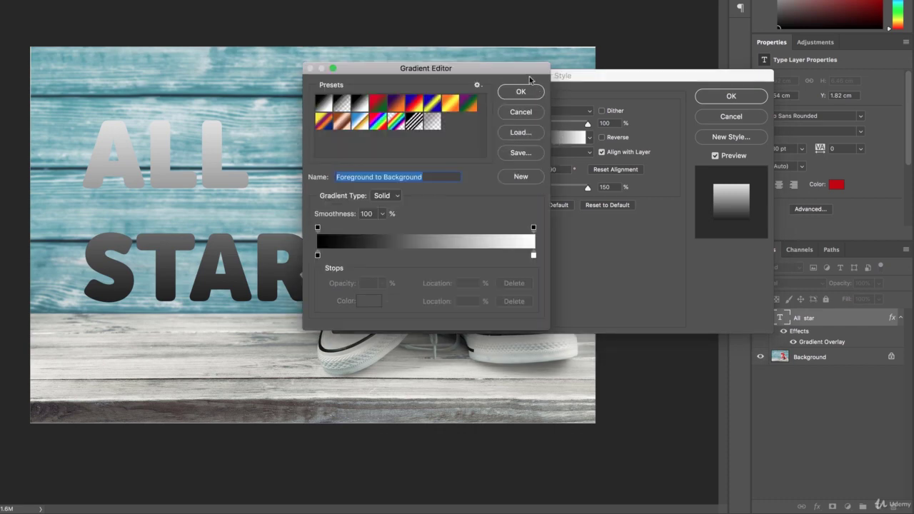
{"action": "mouse_move", "coordinate": [529, 77]}
{"action": "left_mouse_down"}
{"action": "mouse_move", "coordinate": [276, 101]}
{"action": "mouse_move", "coordinate": [349, 48]}
{"action": "mouse_move", "coordinate": [582, 80]}
{"action": "mouse_move", "coordinate": [525, 84]}
{"action": "left_mouse_up"}
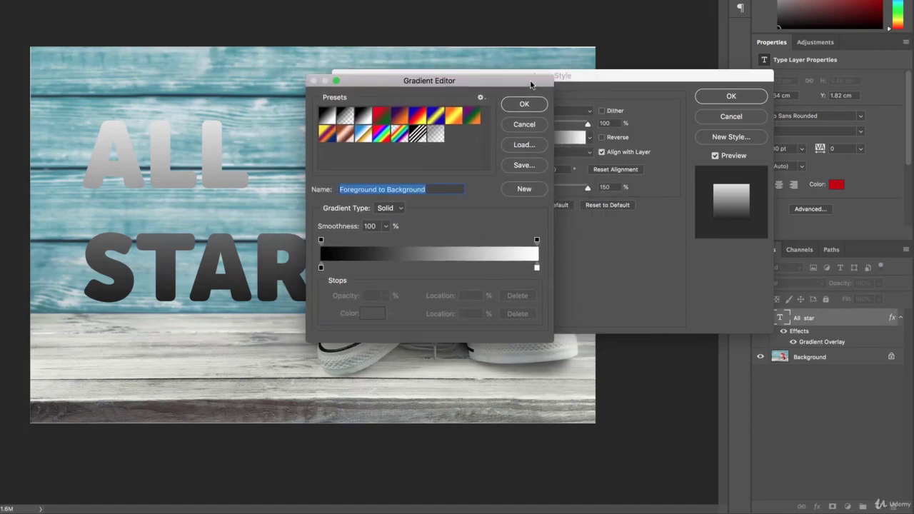
Step: Set the black colour stop at location 0% of the gradient to bright blue, #0aade3
{"action": "double_click", "coordinate": [320, 269]}
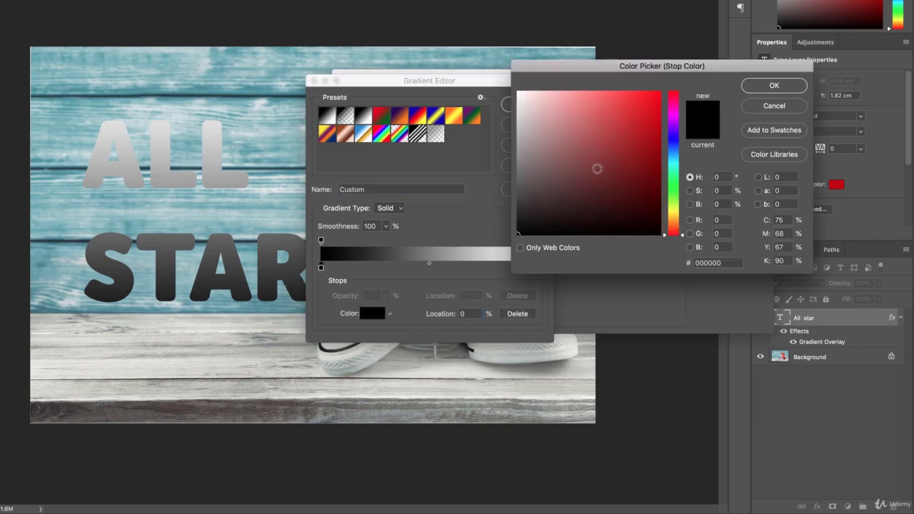
{"action": "left_click_drag", "start_coordinate": [685, 237], "coordinate": [682, 158]}
{"action": "left_click", "coordinate": [654, 107]}
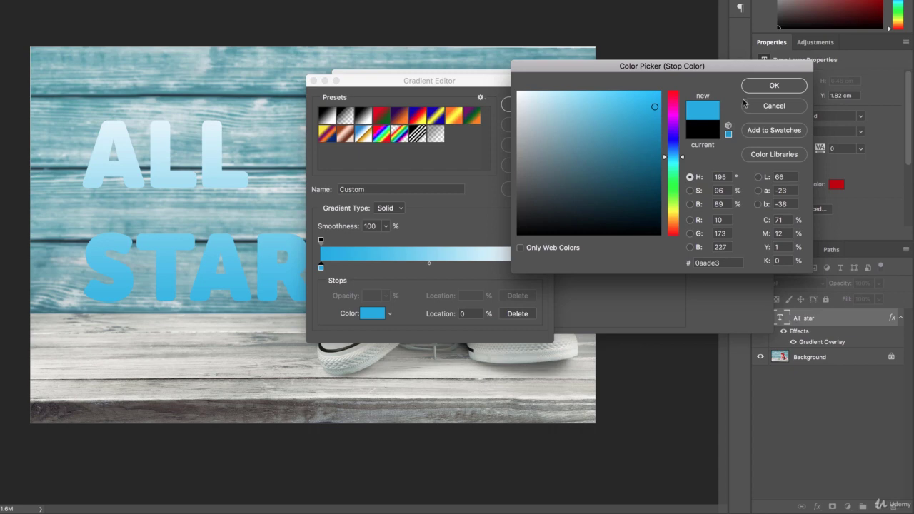
{"action": "left_click", "coordinate": [776, 88]}
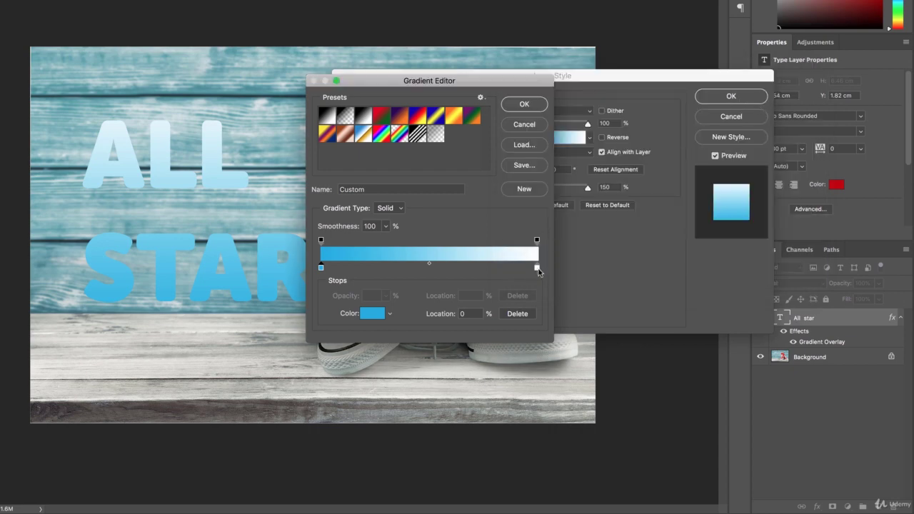
Step: Set the white colour stop at location 100% to magenta, #d21ee7, and accept the edited gradient
{"action": "double_click", "coordinate": [537, 267]}
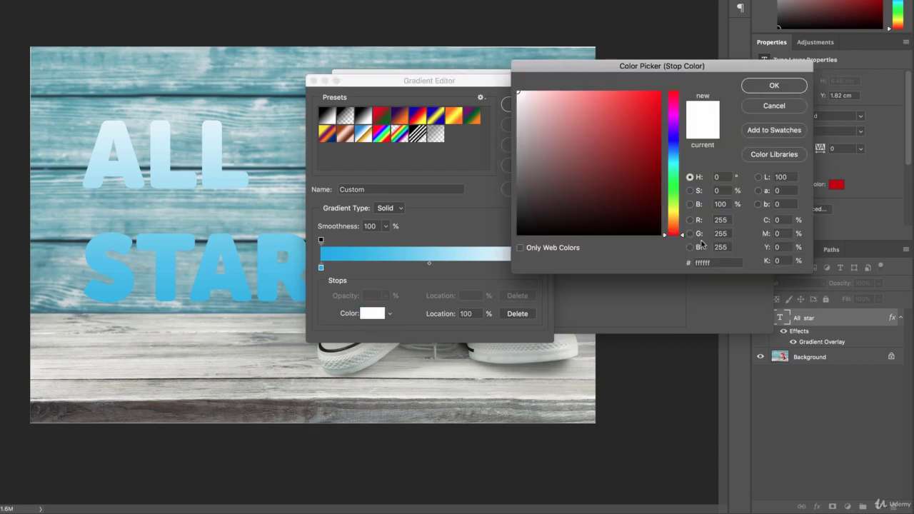
{"action": "left_click_drag", "start_coordinate": [682, 238], "coordinate": [683, 119]}
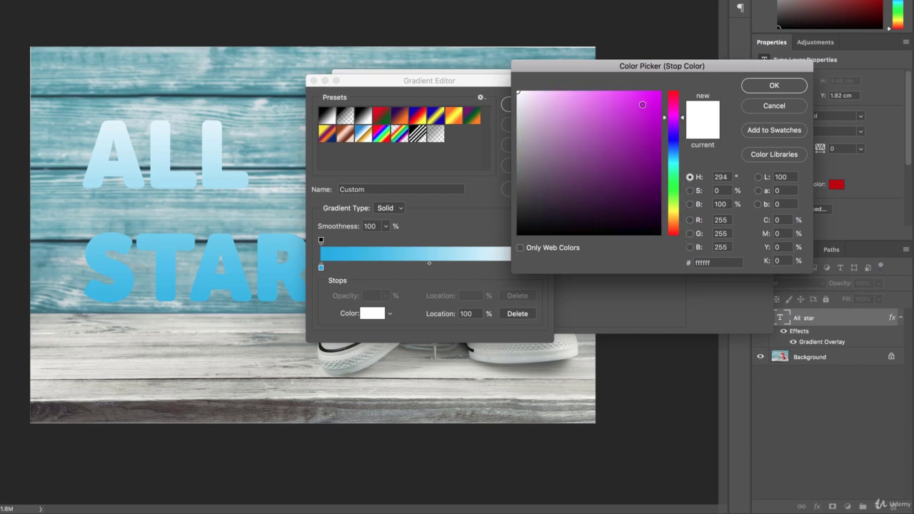
{"action": "left_click", "coordinate": [642, 105]}
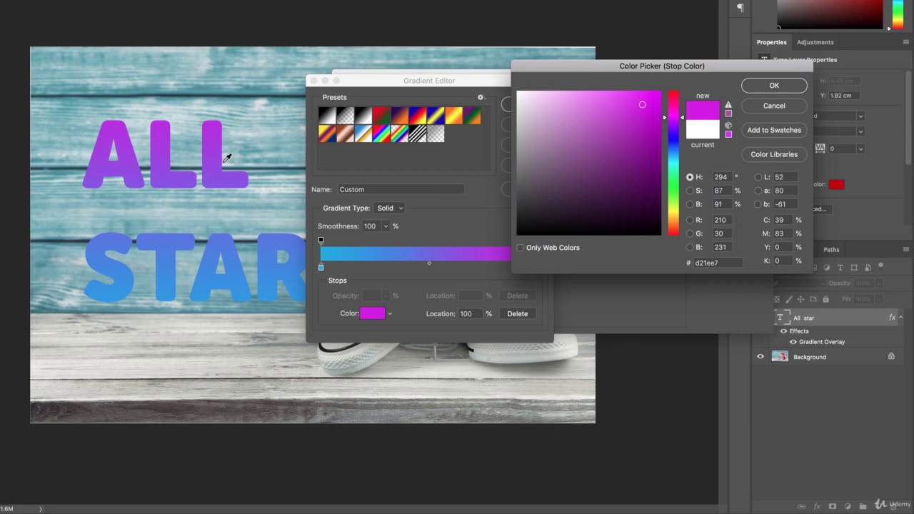
{"action": "left_click", "coordinate": [793, 89]}
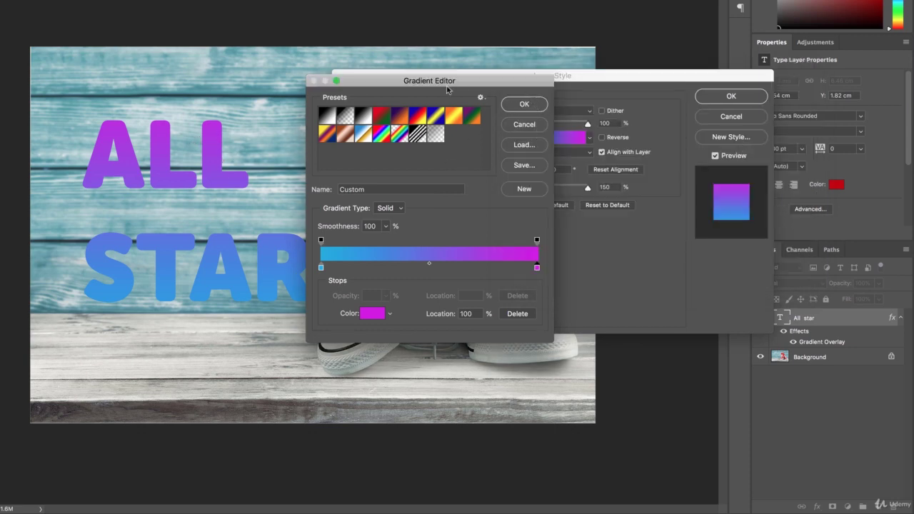
{"action": "left_click", "coordinate": [530, 107]}
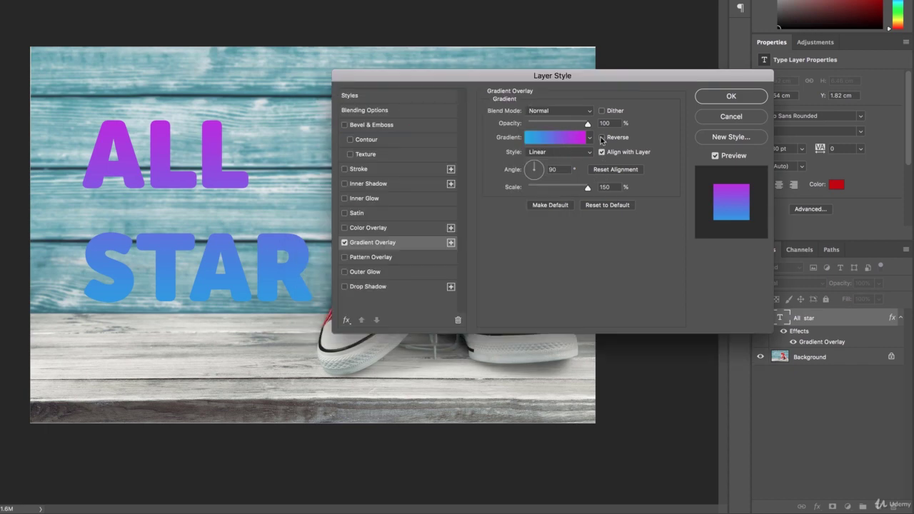
Step: Try the overlay's Reverse option on and off, and rotate the gradient angle through 126° and 177° back to near vertical
{"action": "left_click", "coordinate": [602, 138]}
{"action": "left_click", "coordinate": [601, 138]}
{"action": "left_click", "coordinate": [530, 165]}
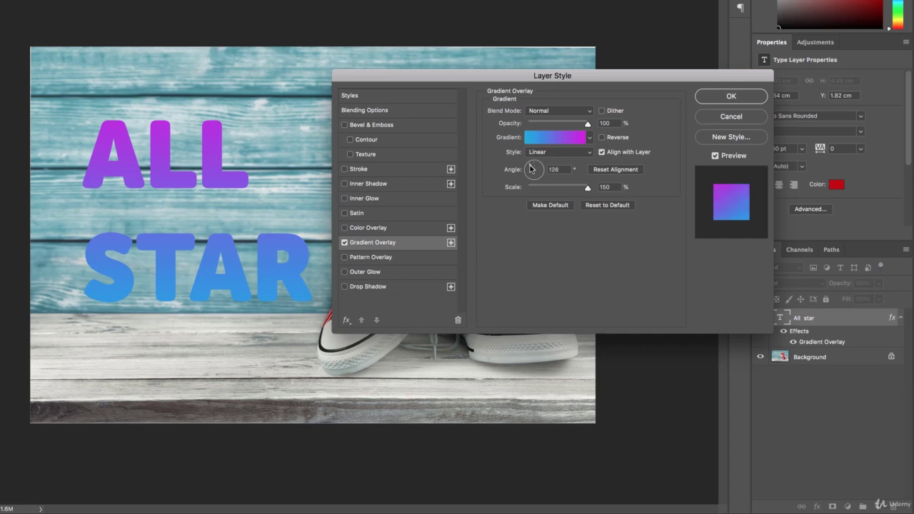
{"action": "mouse_move", "coordinate": [530, 169]}
{"action": "left_mouse_down"}
{"action": "mouse_move", "coordinate": [519, 175]}
{"action": "mouse_move", "coordinate": [539, 175]}
{"action": "mouse_move", "coordinate": [528, 172]}
{"action": "left_mouse_up"}
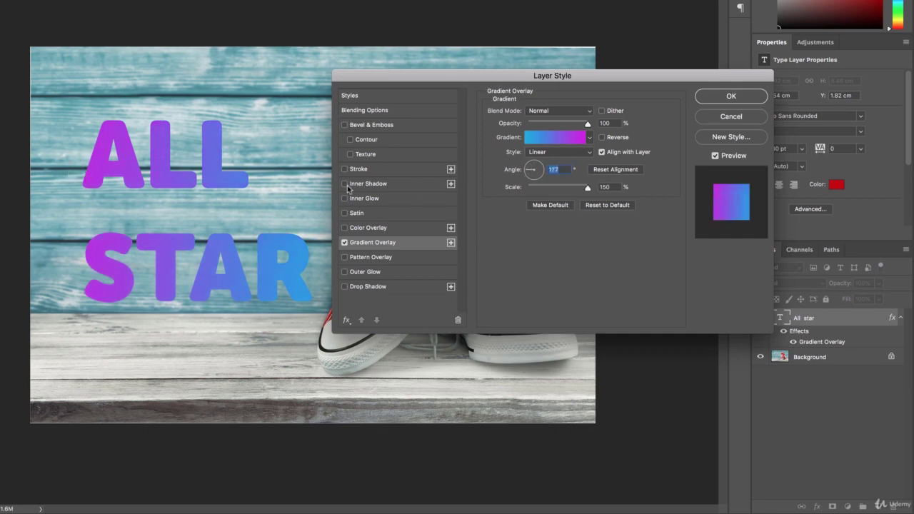
{"action": "left_click_drag", "start_coordinate": [533, 172], "coordinate": [533, 178]}
Step: Change the gradient overlay's style to Radial
{"action": "left_click", "coordinate": [563, 154]}
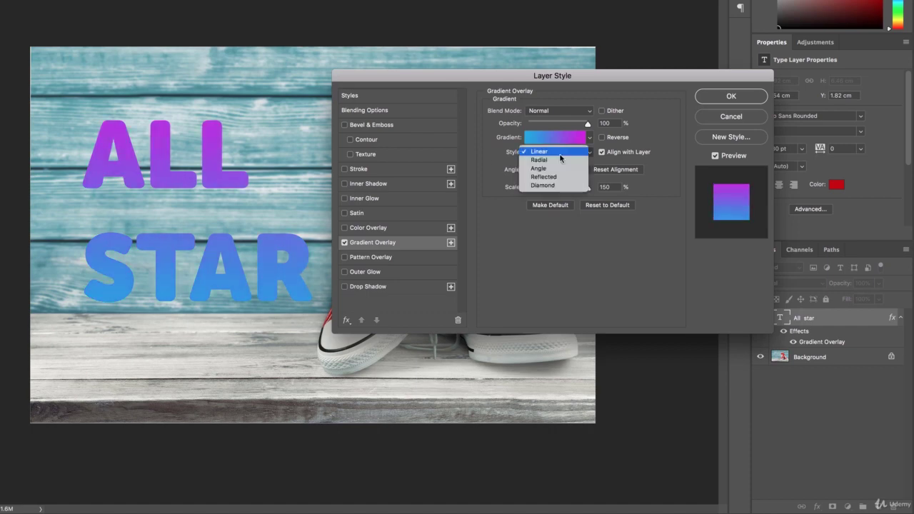
{"action": "left_click", "coordinate": [557, 161]}
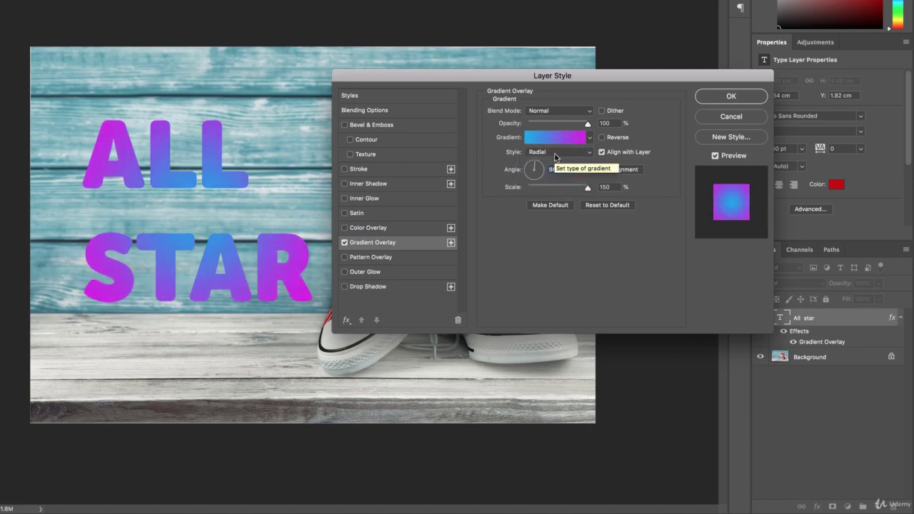
Step: Try the Angle and Reflected styles on the text's gradient overlay
{"action": "left_click", "coordinate": [554, 154]}
{"action": "left_click", "coordinate": [550, 163]}
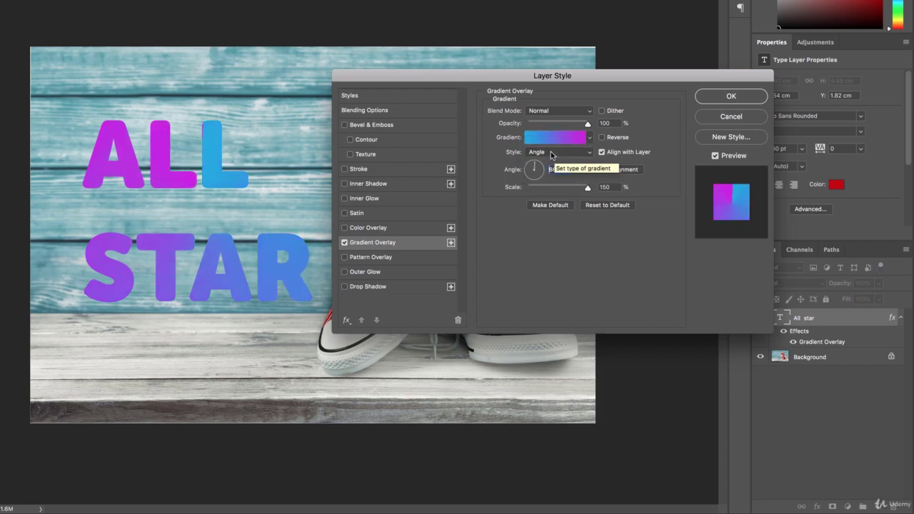
{"action": "left_click", "coordinate": [551, 155]}
{"action": "left_click", "coordinate": [542, 163]}
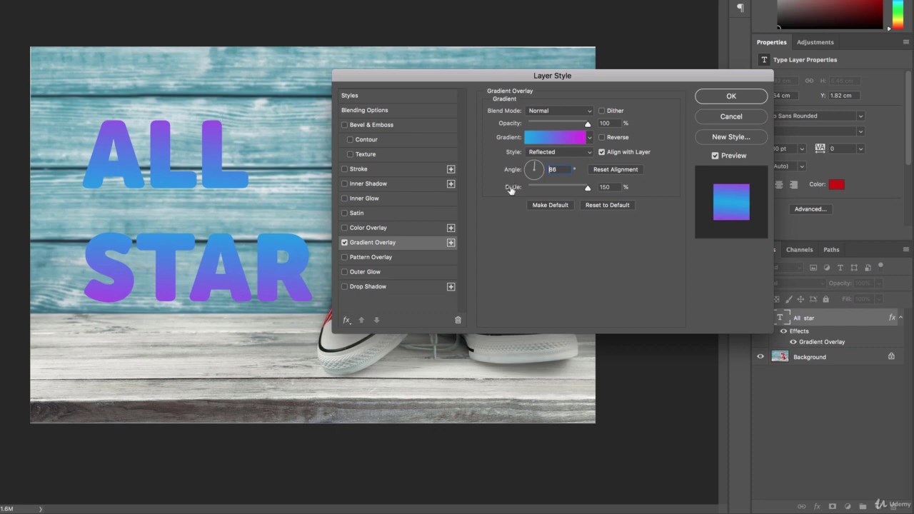
Step: Set the gradient overlay's style to Linear and its scale to 100%, trying 47% on the way
{"action": "left_click", "coordinate": [543, 152]}
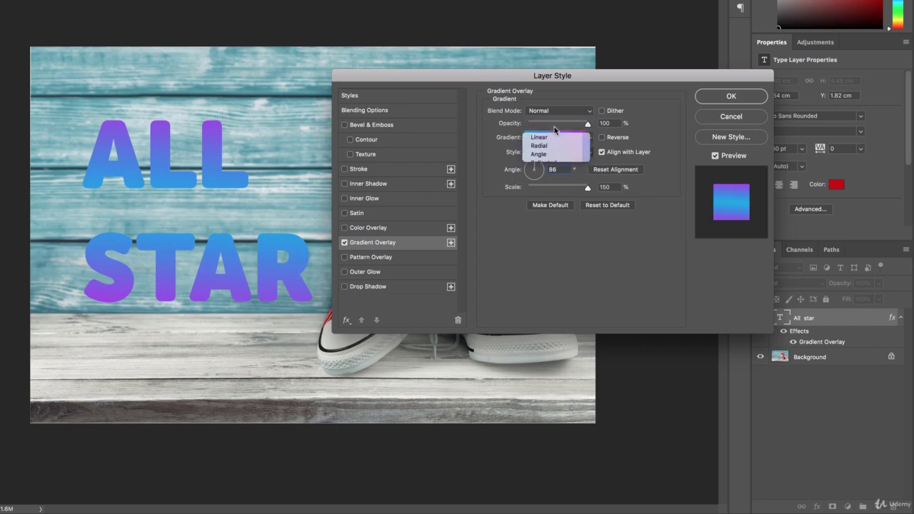
{"action": "left_click", "coordinate": [553, 127]}
{"action": "left_click_drag", "start_coordinate": [583, 189], "coordinate": [540, 190]}
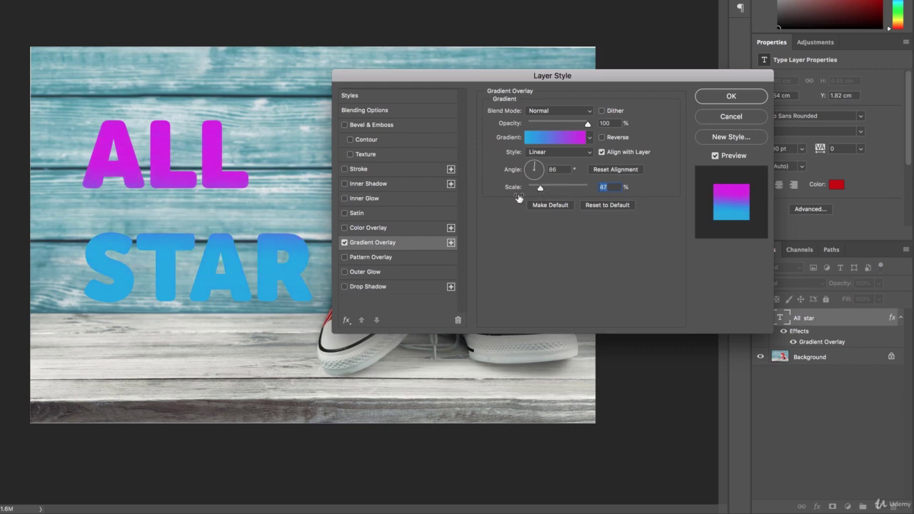
{"action": "left_click_drag", "start_coordinate": [563, 190], "coordinate": [564, 188]}
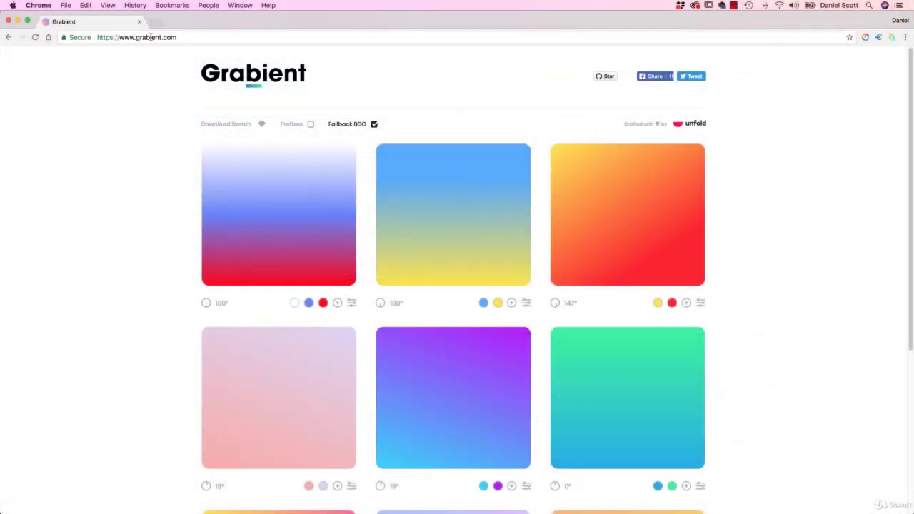
Step: Browse the gradient collection on grabient.com in Chrome across pages 1 to 3, returning to the yellow-to-pink gradient on page 2
{"action": "left_click", "coordinate": [151, 38]}
{"action": "left_click", "coordinate": [124, 174]}
{"action": "scroll", "coordinate": [118, 187], "scroll_direction": "down", "scroll_amount": 5}
{"action": "scroll", "coordinate": [119, 189], "scroll_direction": "down", "scroll_amount": 1}
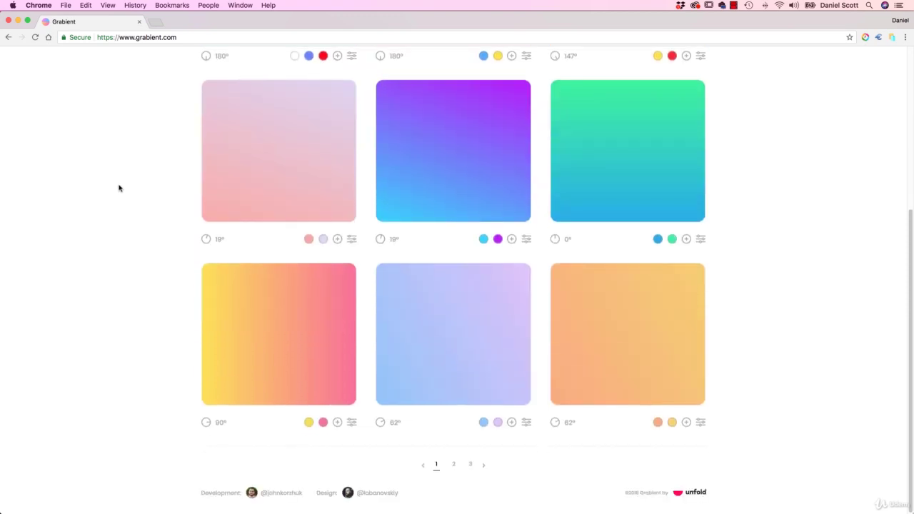
{"action": "scroll", "coordinate": [115, 190], "scroll_direction": "up", "scroll_amount": 5}
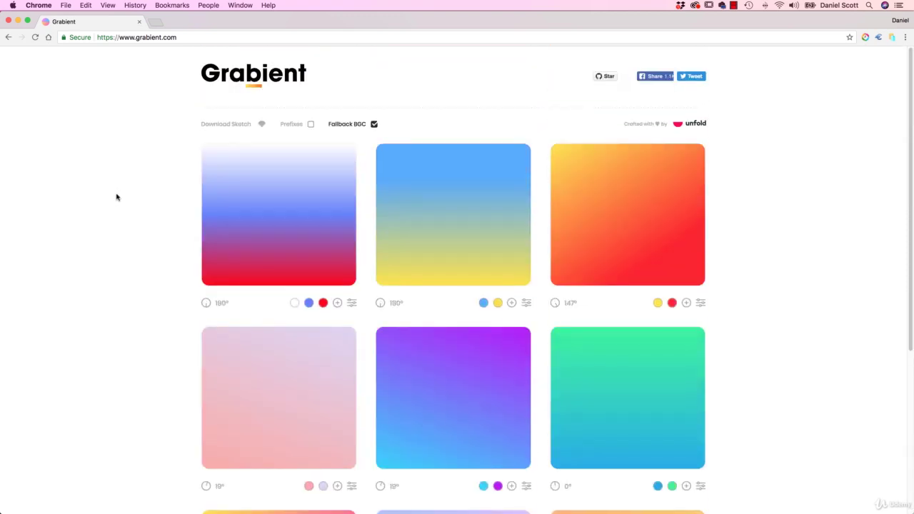
{"action": "scroll", "coordinate": [116, 198], "scroll_direction": "down", "scroll_amount": 3}
{"action": "scroll", "coordinate": [117, 198], "scroll_direction": "down", "scroll_amount": 2}
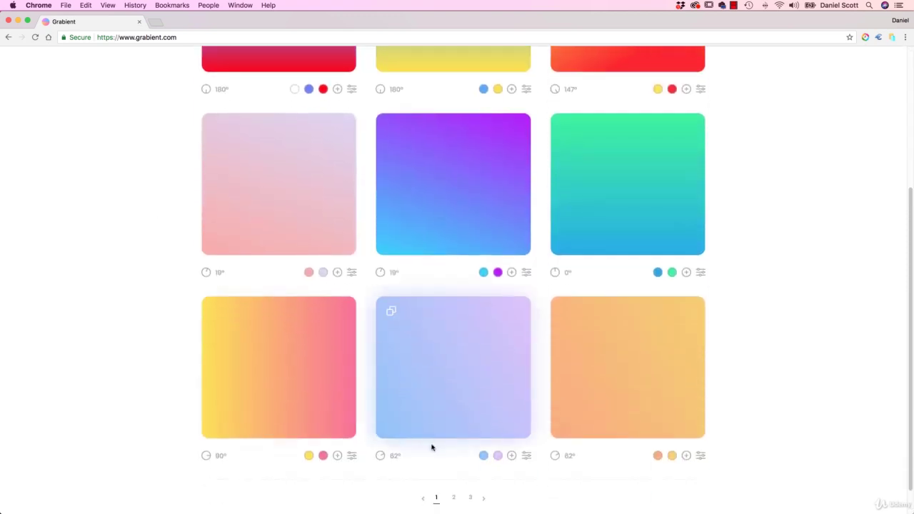
{"action": "left_click", "coordinate": [454, 497]}
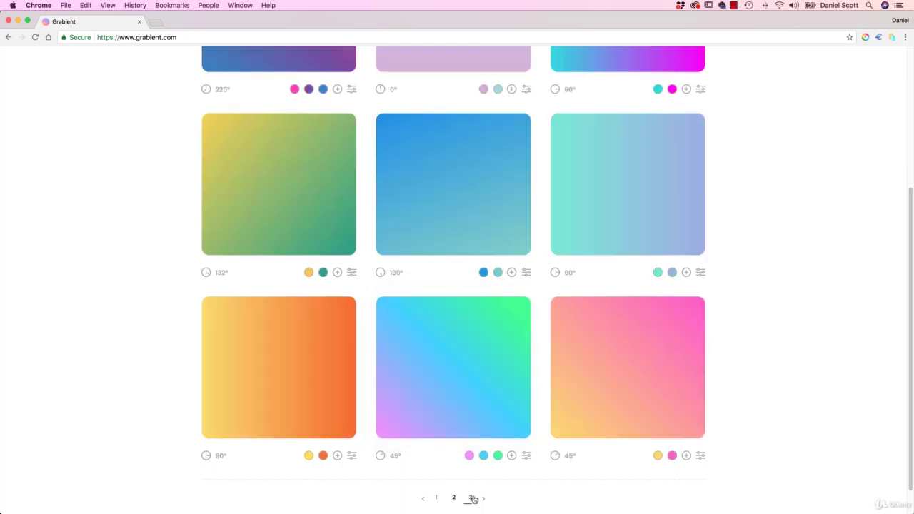
{"action": "left_click", "coordinate": [470, 498]}
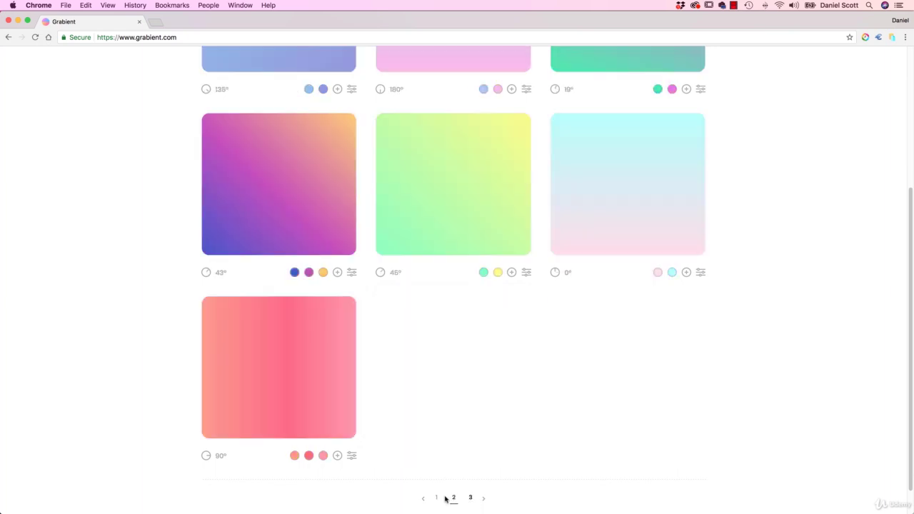
{"action": "left_click", "coordinate": [454, 499]}
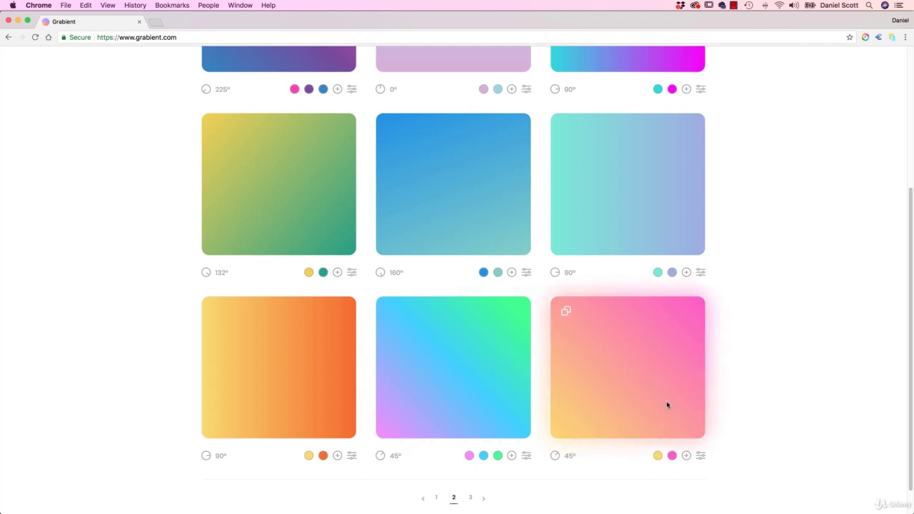
{"action": "scroll", "coordinate": [667, 404], "scroll_direction": "down", "scroll_amount": 1}
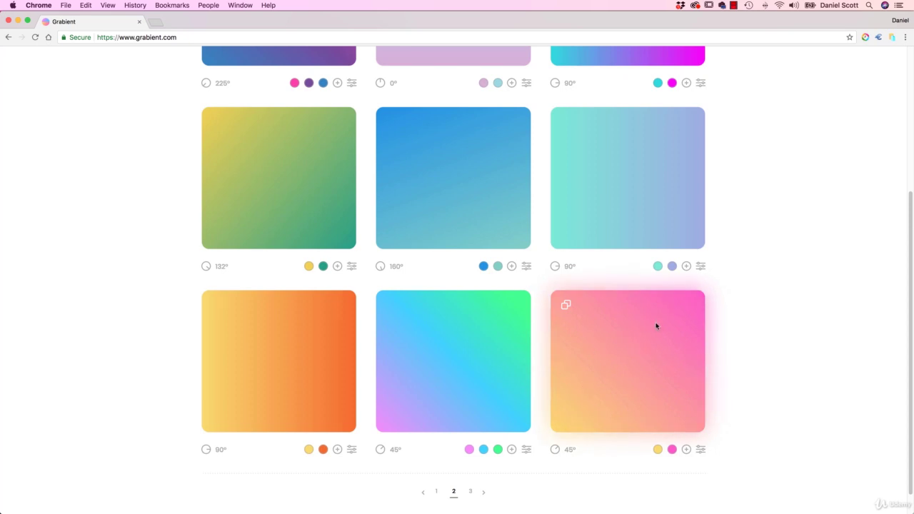
Step: Copy the hex code #FBDA61 of the yellow colour in the yellow-to-pink 45° gradient
{"action": "mouse_move", "coordinate": [658, 450]}
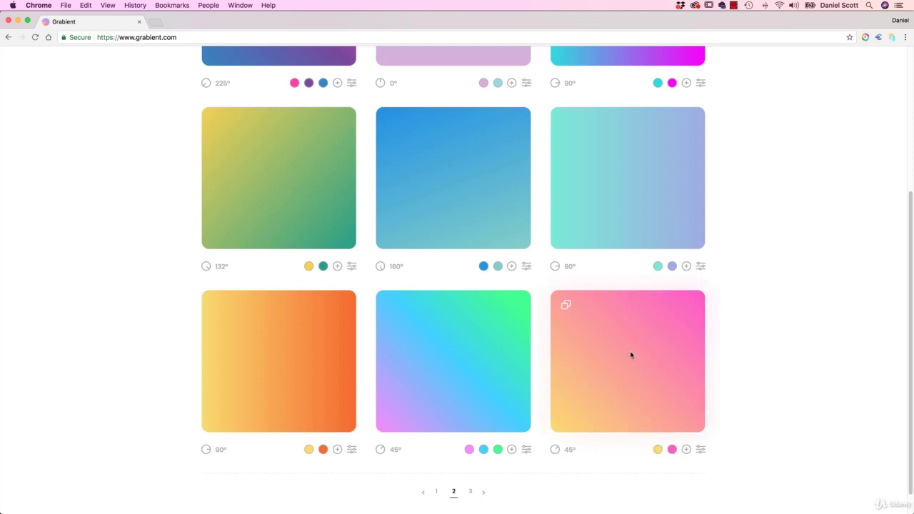
{"action": "left_click", "coordinate": [658, 449]}
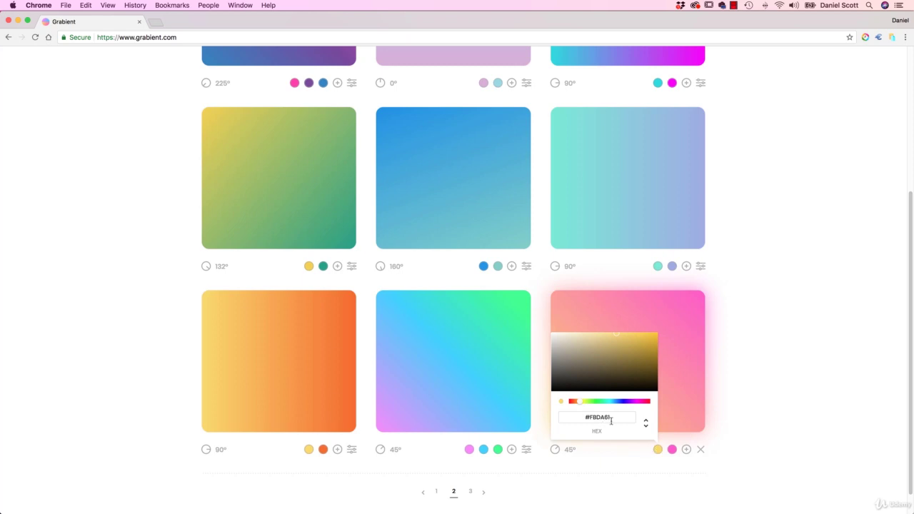
{"action": "left_click_drag", "start_coordinate": [612, 418], "coordinate": [584, 418]}
{"action": "key", "text": "super+c"}
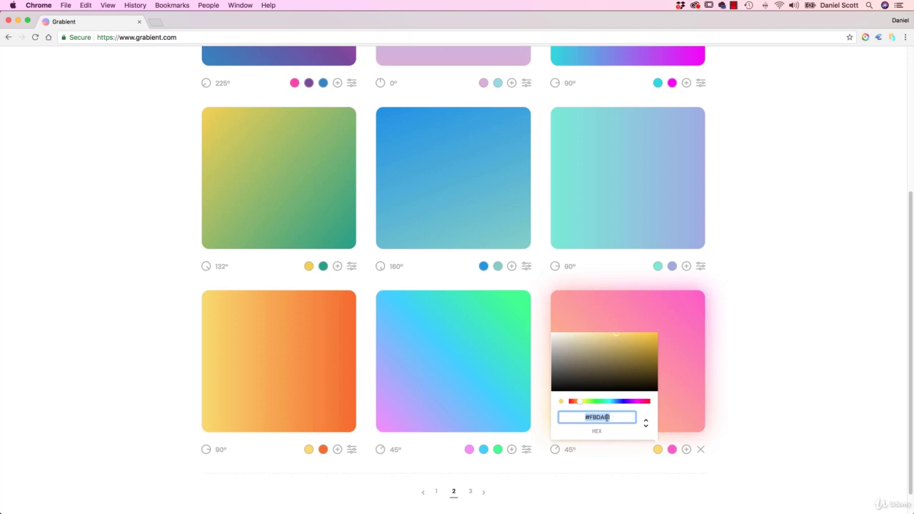
{"action": "right_click", "coordinate": [605, 418]}
{"action": "left_click", "coordinate": [624, 374]}
Step: Switch to Photoshop and set the text gradient's blue colour stop at location 0% to the copied yellow, #FBDA61
{"action": "key", "text": "super+Tab"}
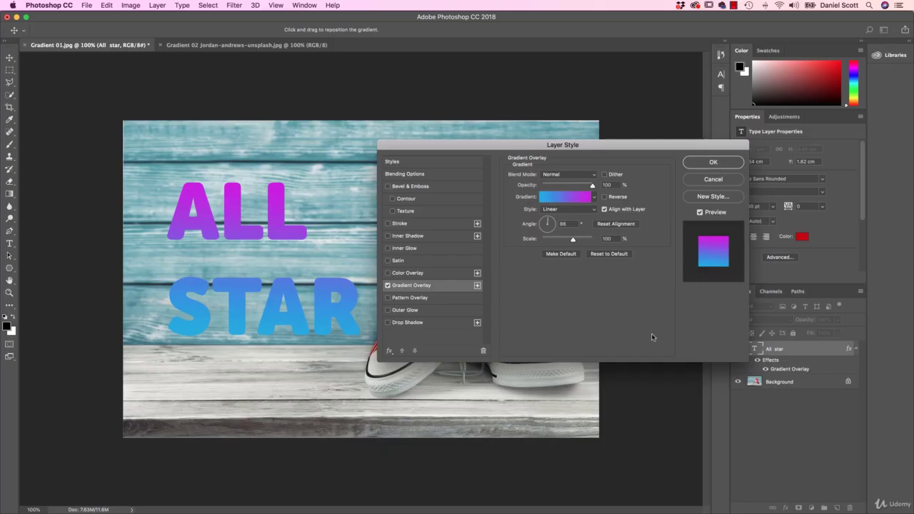
{"action": "left_click", "coordinate": [568, 200]}
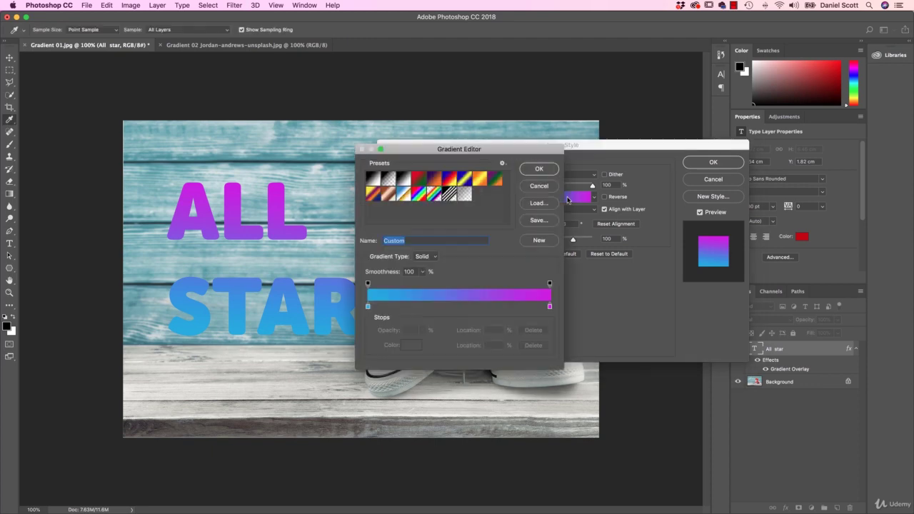
{"action": "double_click", "coordinate": [368, 308]}
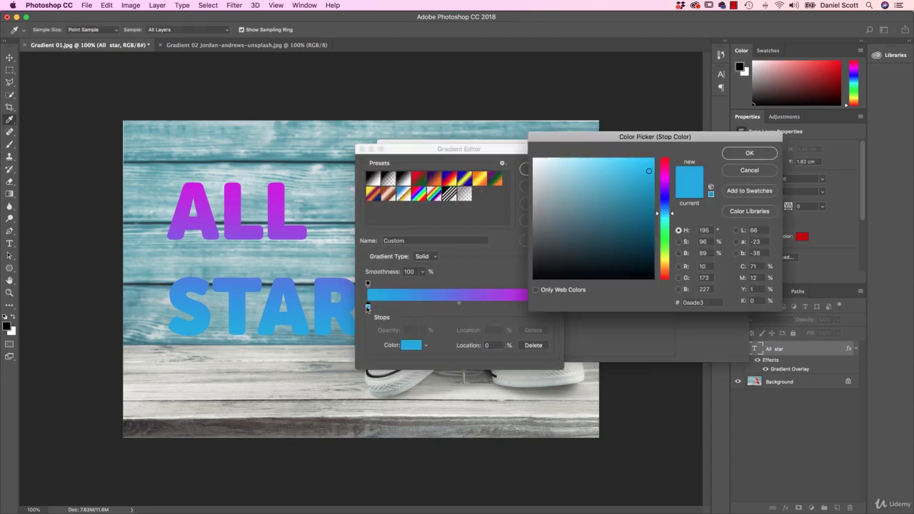
{"action": "left_click", "coordinate": [693, 302]}
{"action": "key", "text": "super+v"}
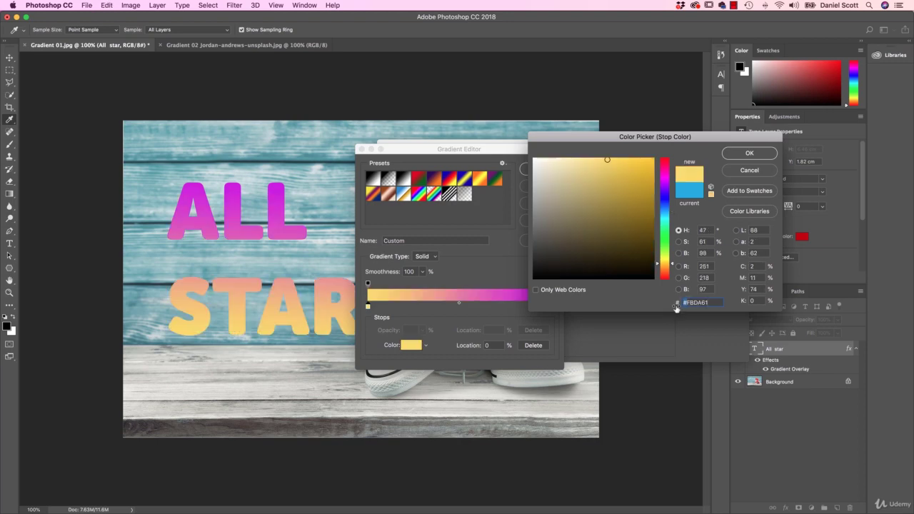
{"action": "key", "text": "Home"}
{"action": "key", "text": "Delete"}
{"action": "left_click_drag", "start_coordinate": [707, 302], "coordinate": [692, 302]}
{"action": "left_click", "coordinate": [746, 155]}
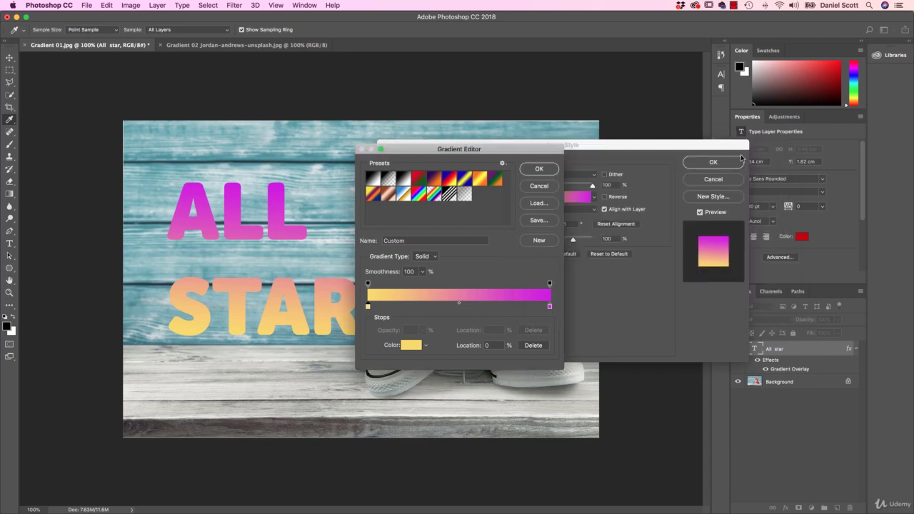
Step: Switch to Chrome and copy the hex digits FF5ACD of the pink colour in the same yellow-to-pink gradient
{"action": "key", "text": "super+Tab"}
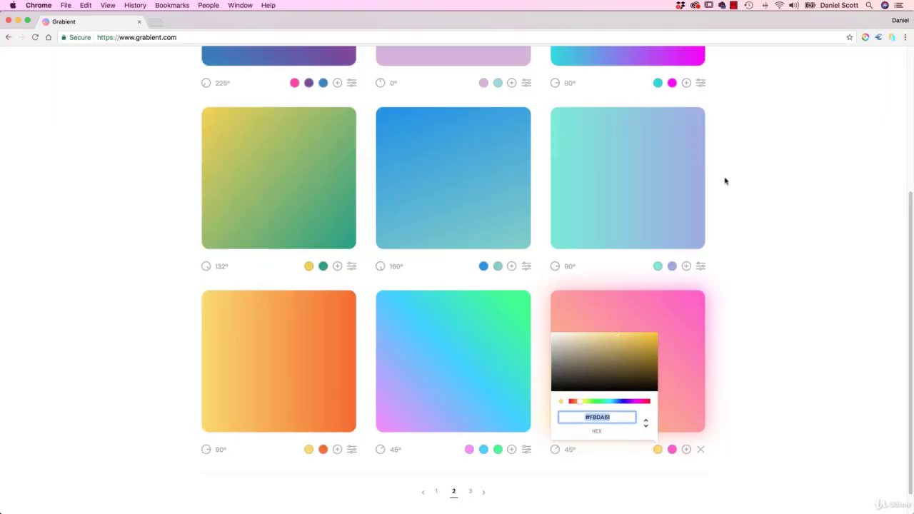
{"action": "left_click", "coordinate": [672, 450]}
{"action": "left_click_drag", "start_coordinate": [640, 422], "coordinate": [601, 420]}
{"action": "key", "text": "super+c"}
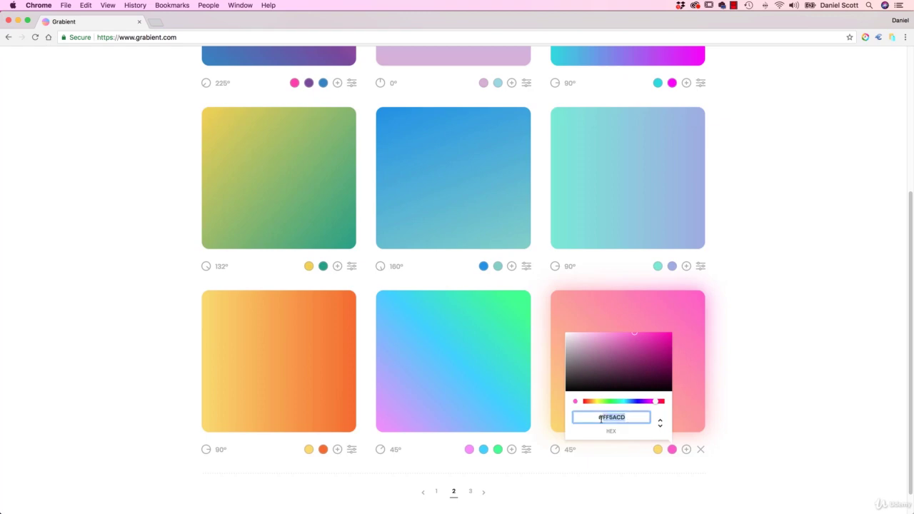
Step: Back in Photoshop, set the magenta stop at location 100% to pink, #FF5ACD, and accept the gradient and the layer style
{"action": "key", "text": "super+Tab"}
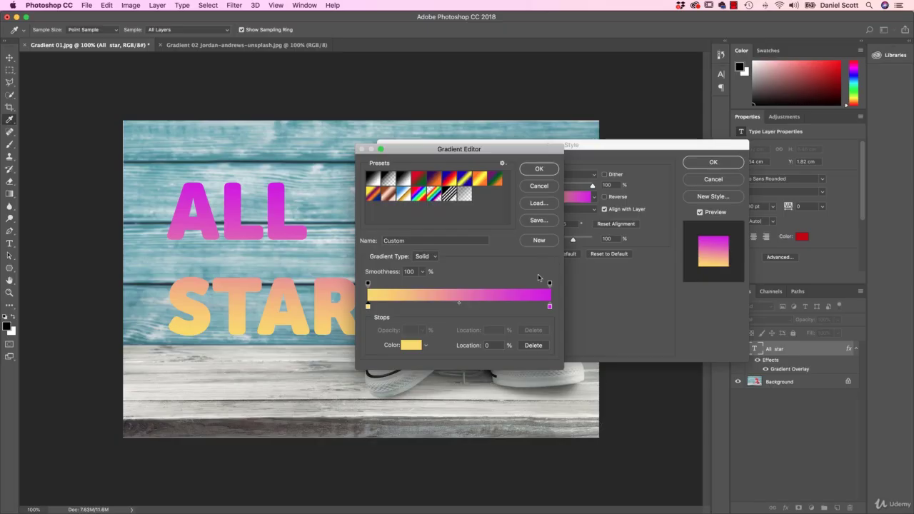
{"action": "left_click", "coordinate": [550, 308]}
{"action": "double_click", "coordinate": [550, 307]}
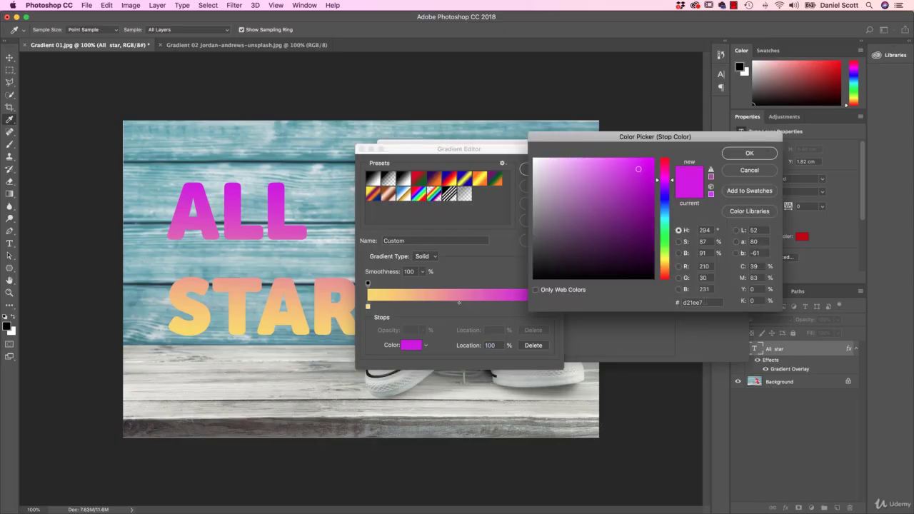
{"action": "left_click_drag", "start_coordinate": [704, 302], "coordinate": [652, 303]}
{"action": "key", "text": "super+v"}
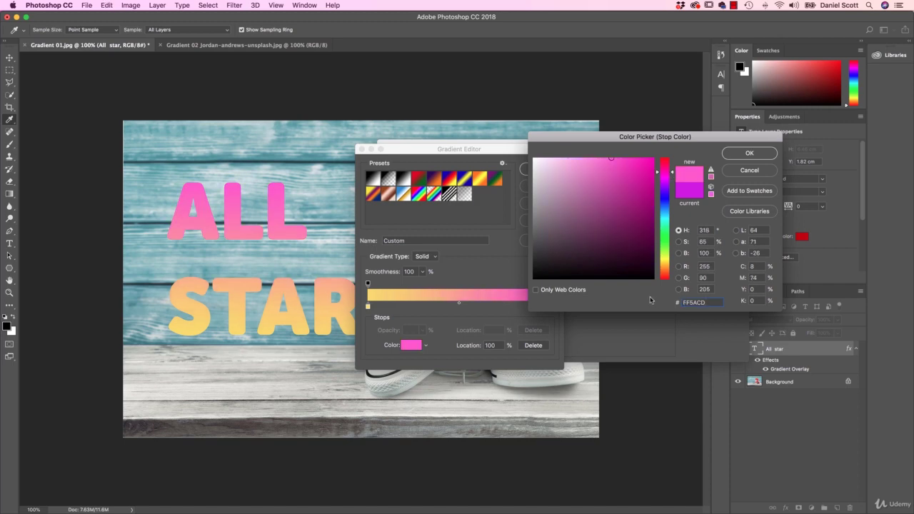
{"action": "left_click", "coordinate": [750, 153]}
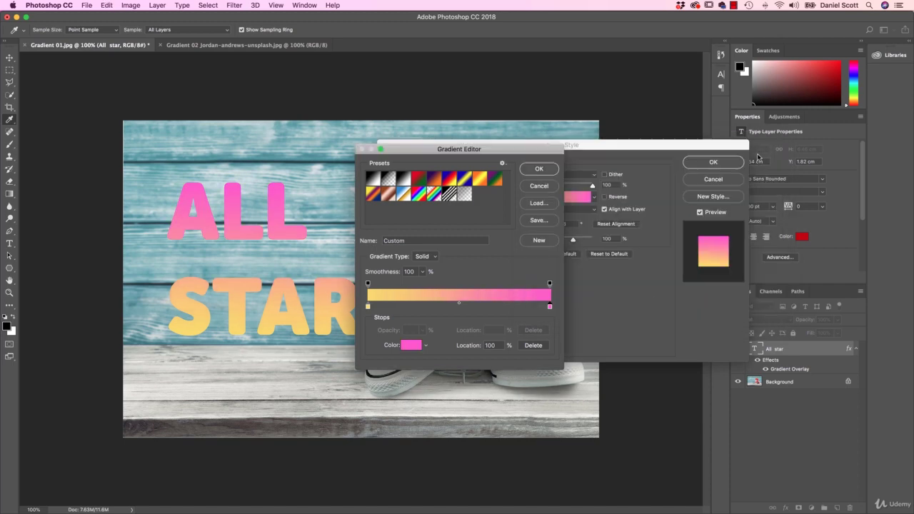
{"action": "left_click", "coordinate": [547, 170]}
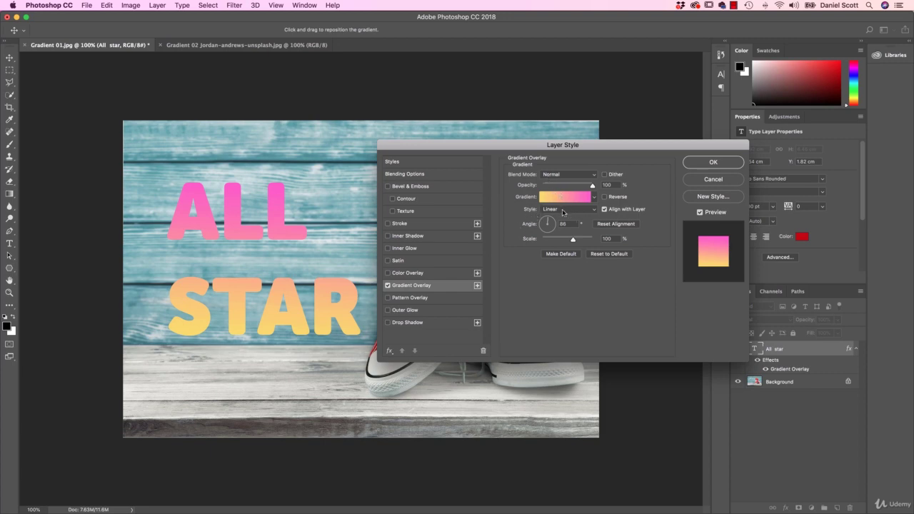
{"action": "left_click", "coordinate": [709, 164]}
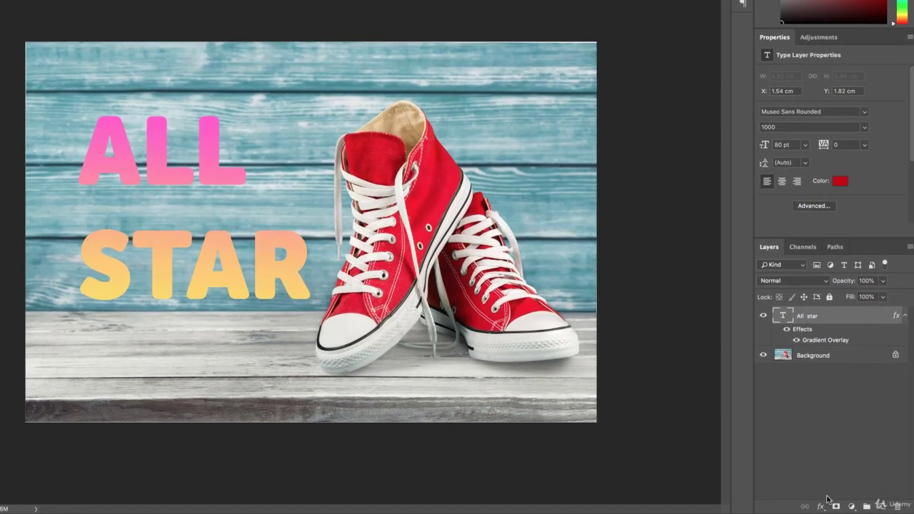
{"action": "left_click", "coordinate": [823, 507]}
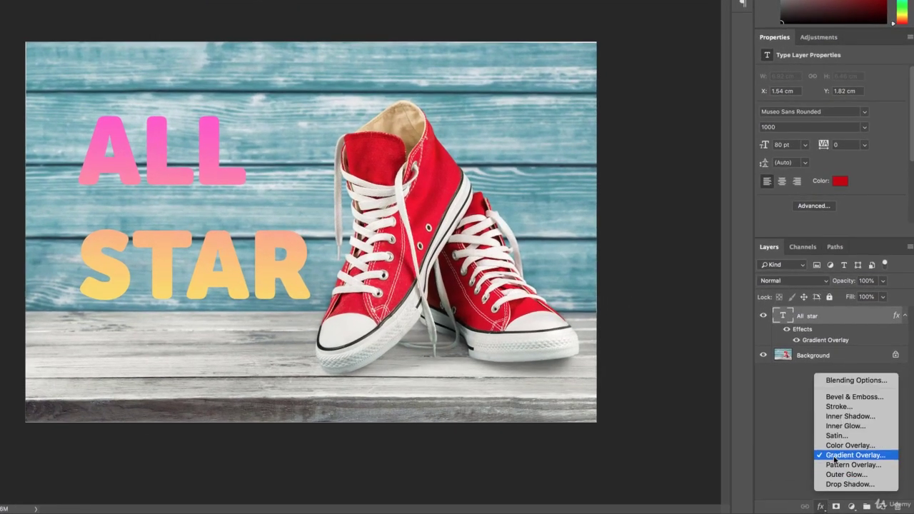
{"action": "left_click", "coordinate": [795, 427]}
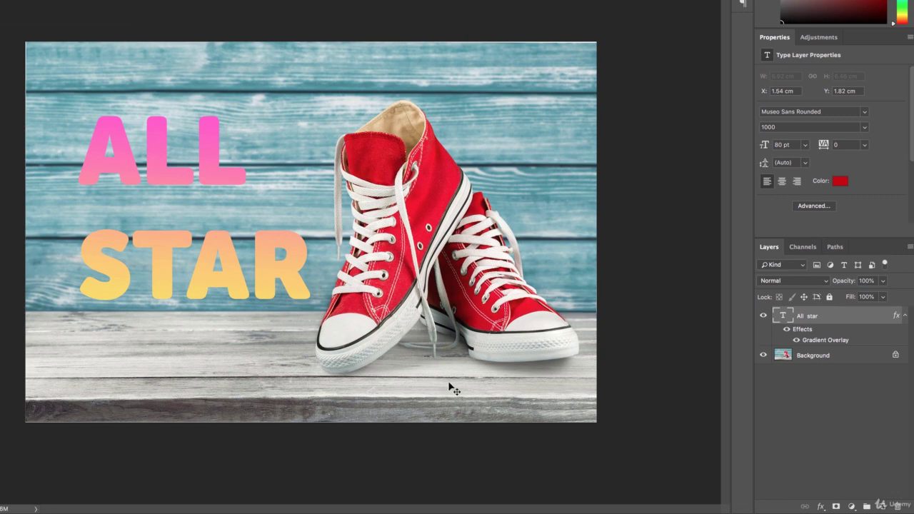
Step: Convert the locked Background layer into a regular layer named Shoes
{"action": "left_click", "coordinate": [817, 357]}
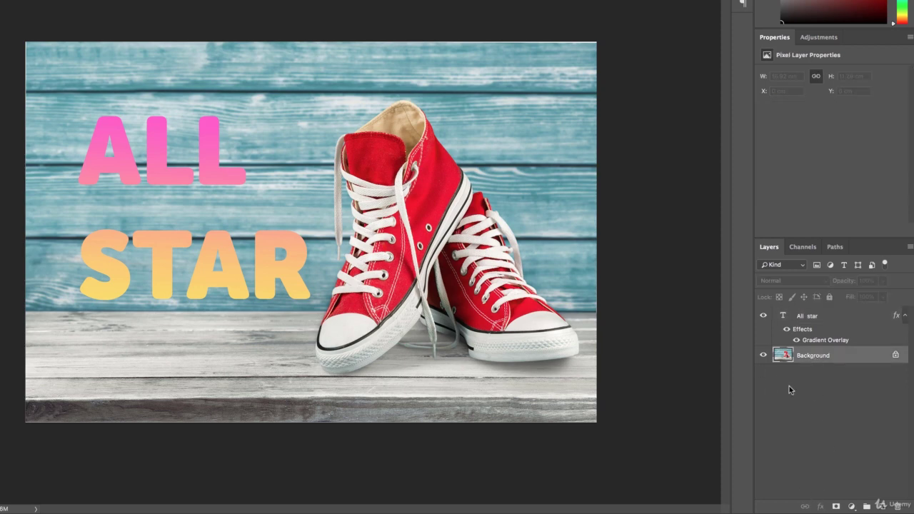
{"action": "double_click", "coordinate": [822, 357]}
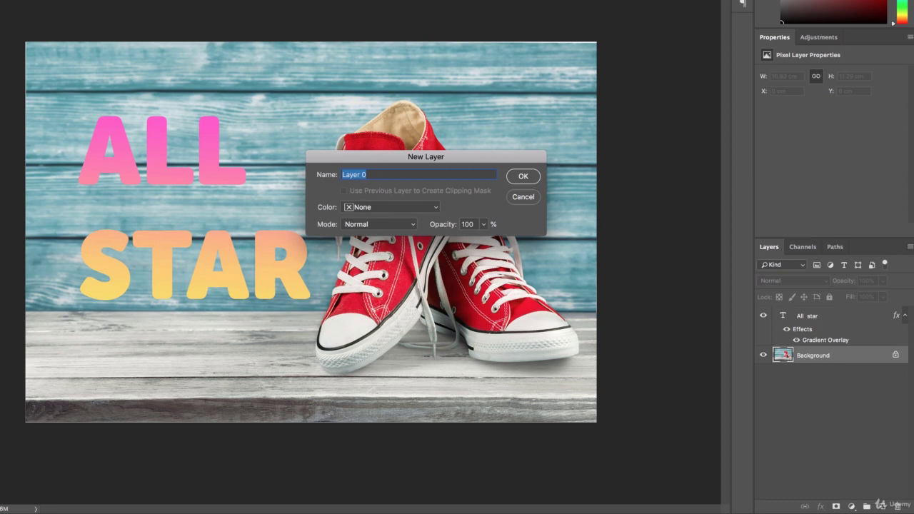
{"action": "type", "text": "Shoes"}
{"action": "key", "text": "Return"}
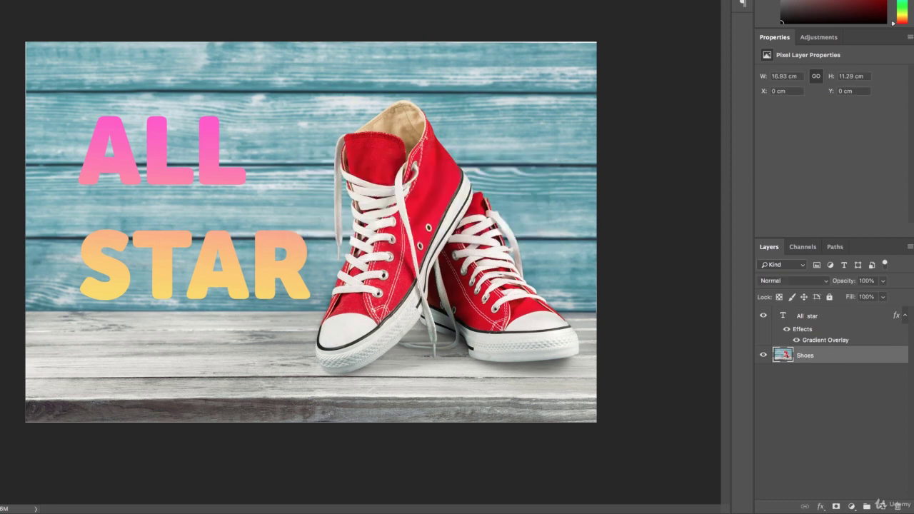
Step: Add a Gradient Overlay effect to the Shoes layer, keeping the yellow-to-pink gradient
{"action": "left_click", "coordinate": [822, 507]}
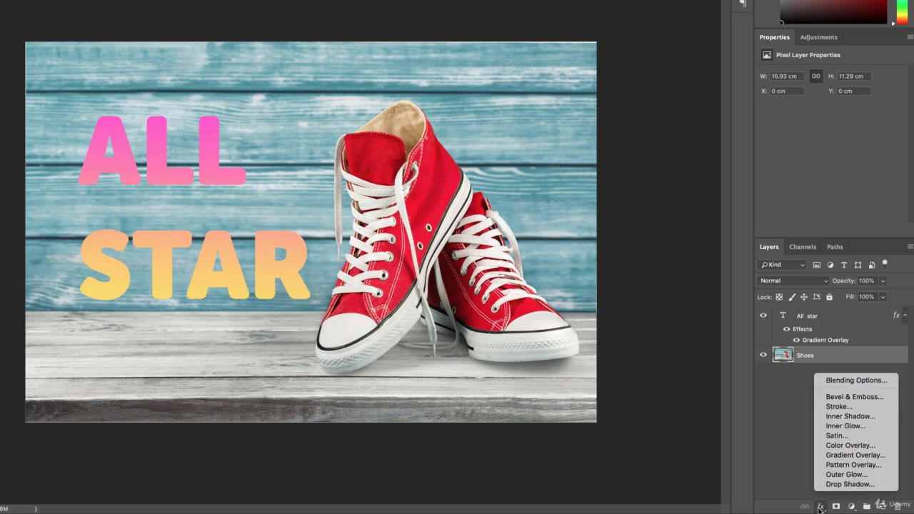
{"action": "left_click", "coordinate": [841, 455]}
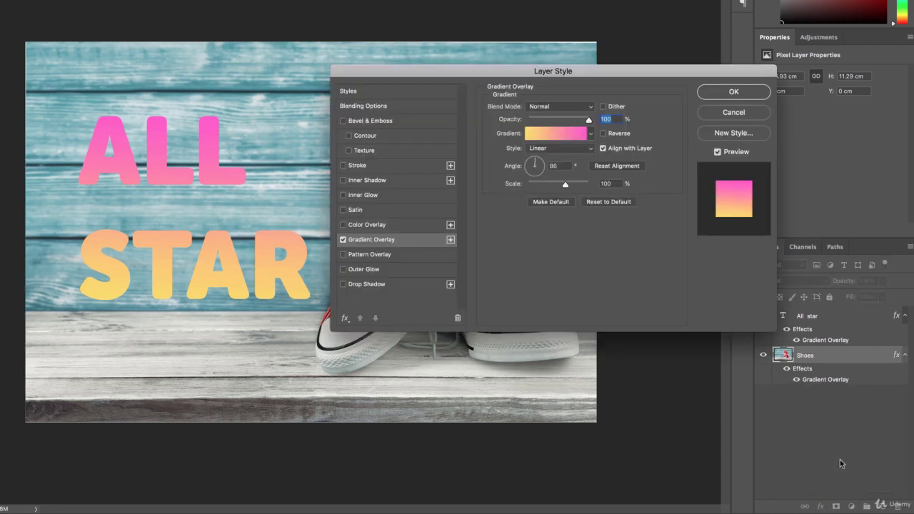
{"action": "left_click_drag", "start_coordinate": [700, 72], "coordinate": [718, 150]}
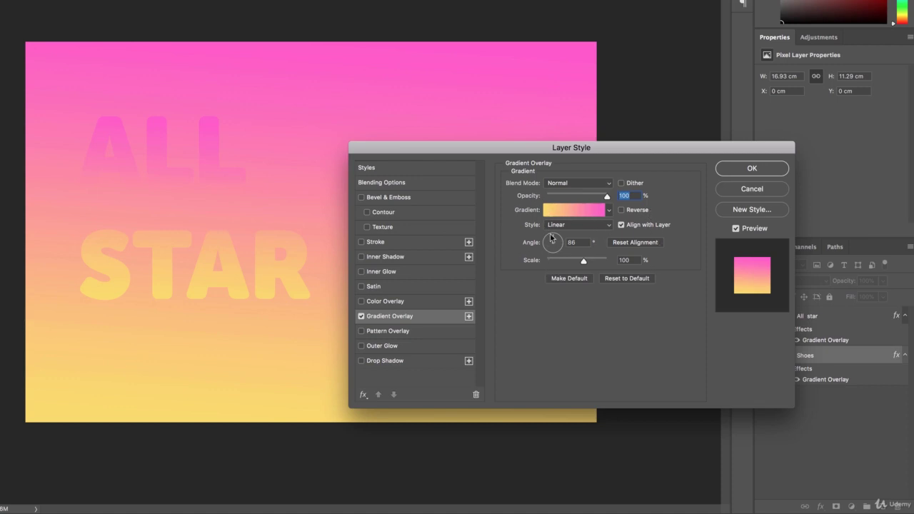
Step: Try the Dissolve and Darken blend modes on the Shoes layer's gradient overlay
{"action": "left_click", "coordinate": [587, 184]}
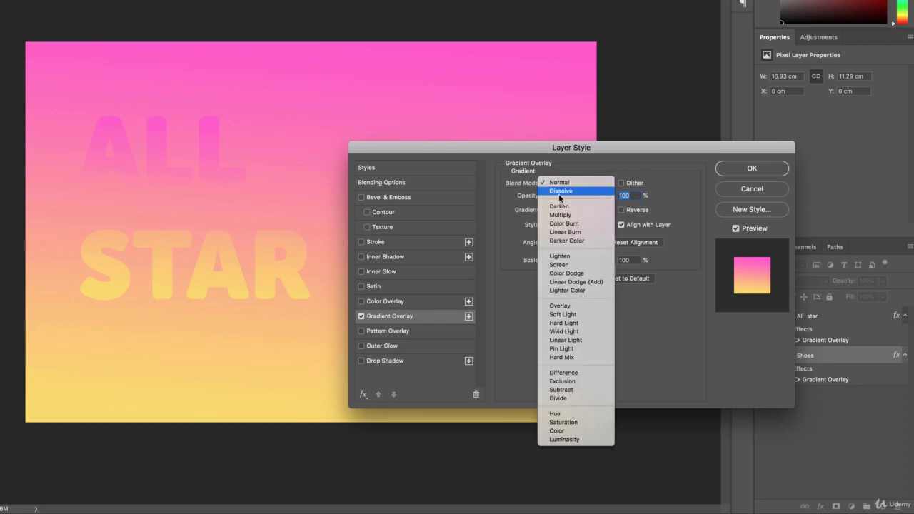
{"action": "left_click", "coordinate": [560, 193]}
{"action": "left_click", "coordinate": [562, 183]}
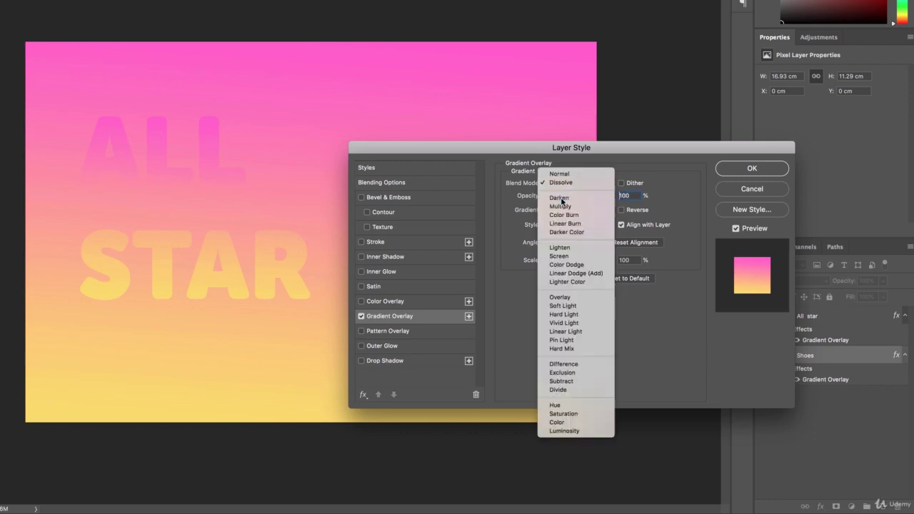
{"action": "left_click", "coordinate": [561, 198]}
{"action": "left_click_drag", "start_coordinate": [535, 151], "coordinate": [616, 153]}
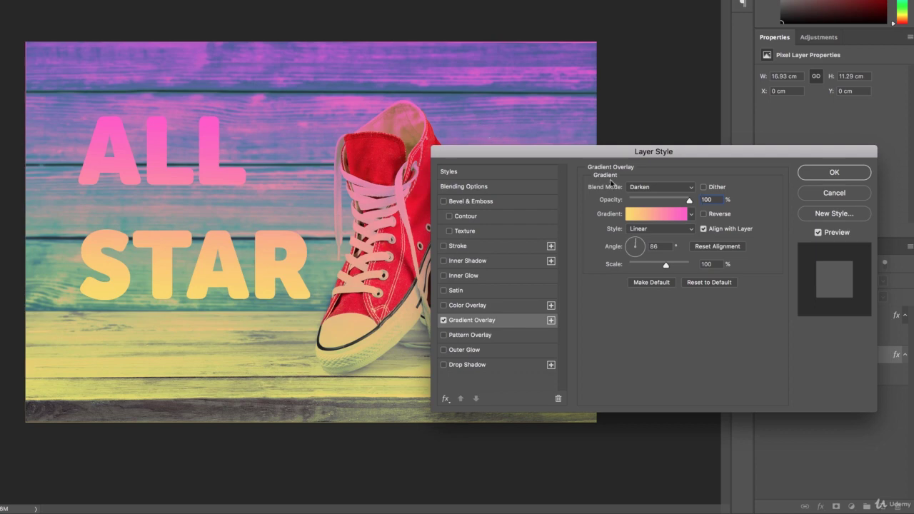
Step: Try the Multiply blend mode on the Shoes gradient overlay with the whole photo in view
{"action": "left_click", "coordinate": [660, 188]}
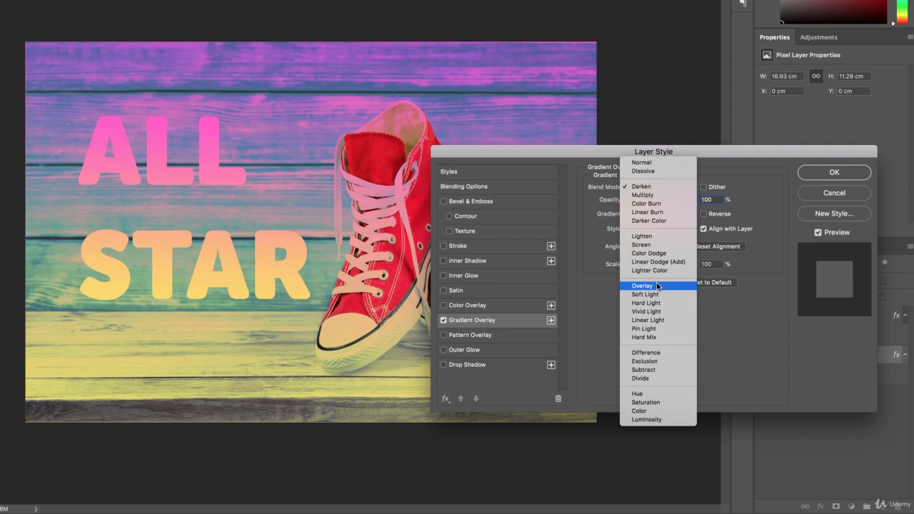
{"action": "left_click", "coordinate": [649, 195]}
{"action": "left_click_drag", "start_coordinate": [666, 154], "coordinate": [707, 26]}
{"action": "left_click", "coordinate": [732, 86]}
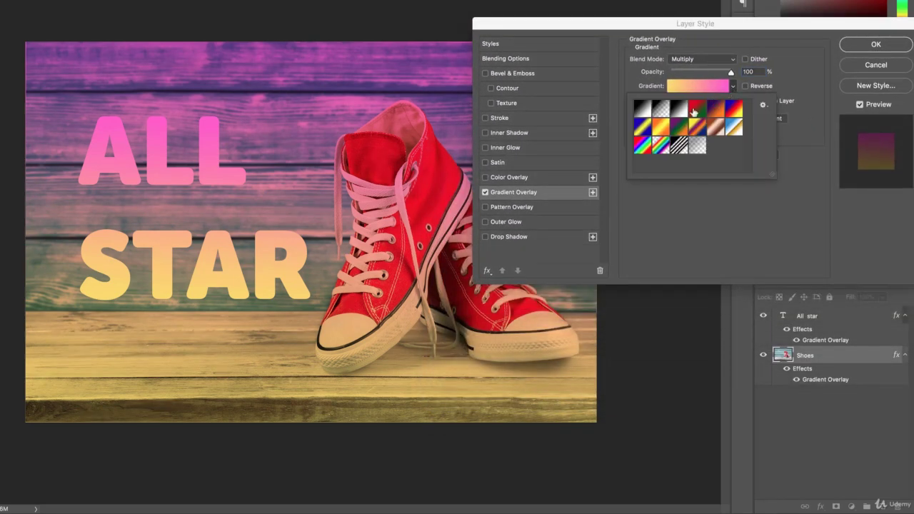
{"action": "mouse_move", "coordinate": [731, 72]}
{"action": "left_mouse_down"}
{"action": "mouse_move", "coordinate": [705, 72]}
{"action": "mouse_move", "coordinate": [730, 72]}
{"action": "left_mouse_up"}
Step: Preview the Color Burn, Linear Burn and Darker Color blend modes on the Shoes gradient overlay
{"action": "left_click", "coordinate": [705, 58]}
{"action": "left_click", "coordinate": [705, 59]}
{"action": "left_click", "coordinate": [684, 59]}
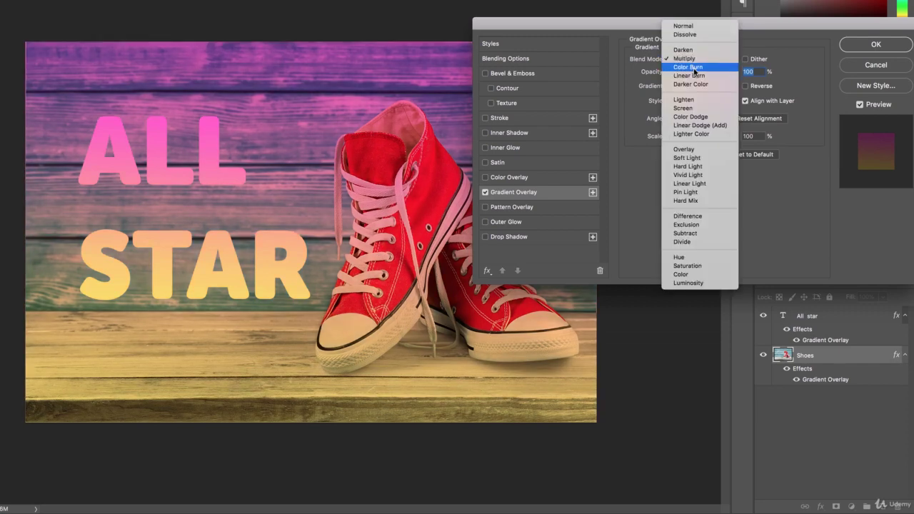
{"action": "left_click", "coordinate": [693, 72]}
{"action": "left_click", "coordinate": [702, 64]}
{"action": "left_click", "coordinate": [703, 72]}
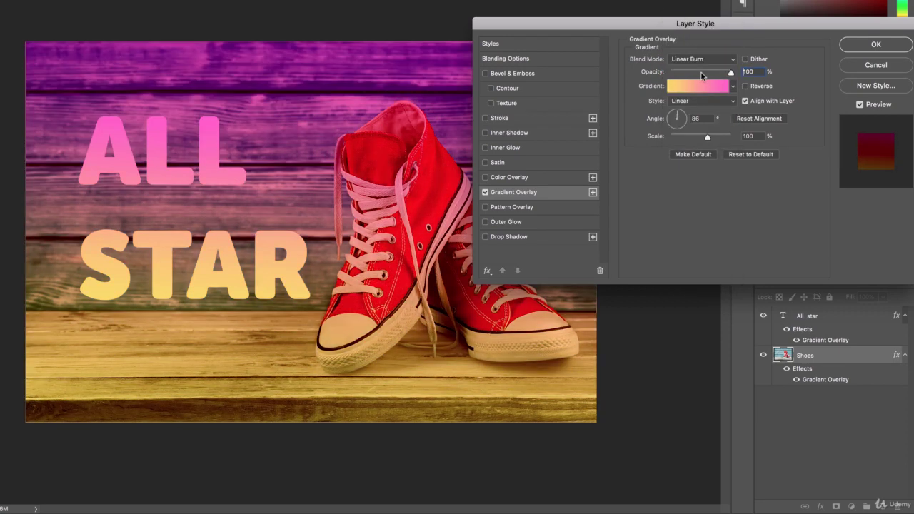
{"action": "left_click", "coordinate": [702, 61]}
{"action": "left_click", "coordinate": [698, 73]}
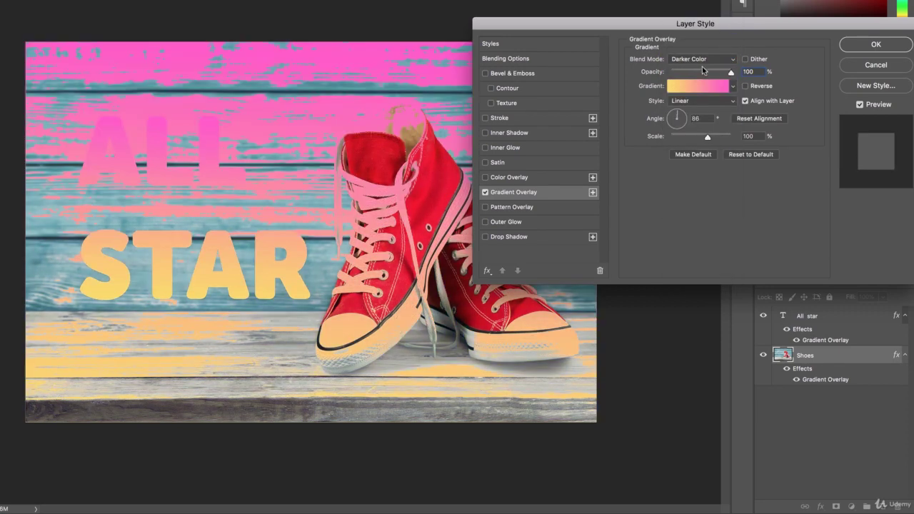
Step: Preview the Lighten, Screen, Color Dodge and Linear Dodge (Add) blend modes on the Shoes gradient overlay
{"action": "left_click", "coordinate": [703, 63]}
{"action": "left_click", "coordinate": [697, 69]}
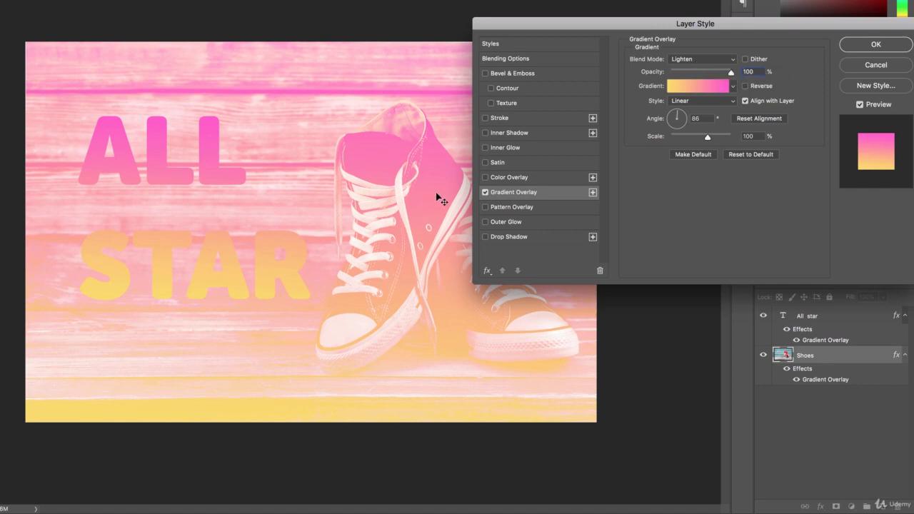
{"action": "left_click", "coordinate": [697, 58]}
{"action": "left_click", "coordinate": [697, 71]}
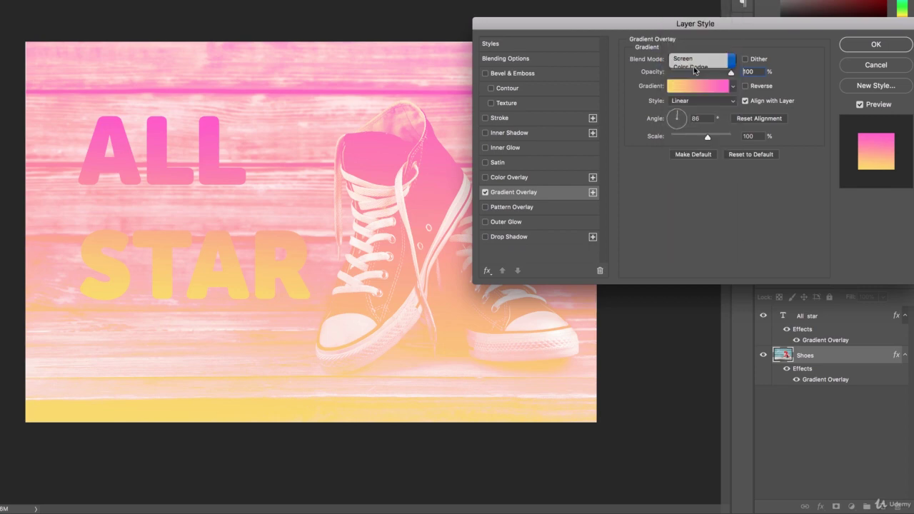
{"action": "left_click", "coordinate": [698, 60]}
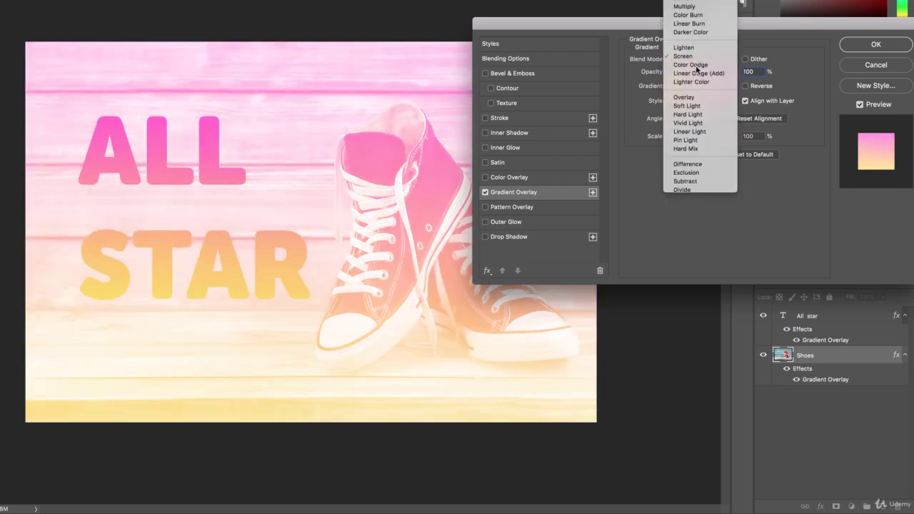
{"action": "left_click", "coordinate": [700, 64]}
{"action": "left_click", "coordinate": [700, 60]}
{"action": "left_click", "coordinate": [696, 66]}
Step: Preview the Overlay, Vivid Light and Hard Light blend modes on the Shoes gradient overlay
{"action": "left_click", "coordinate": [696, 60]}
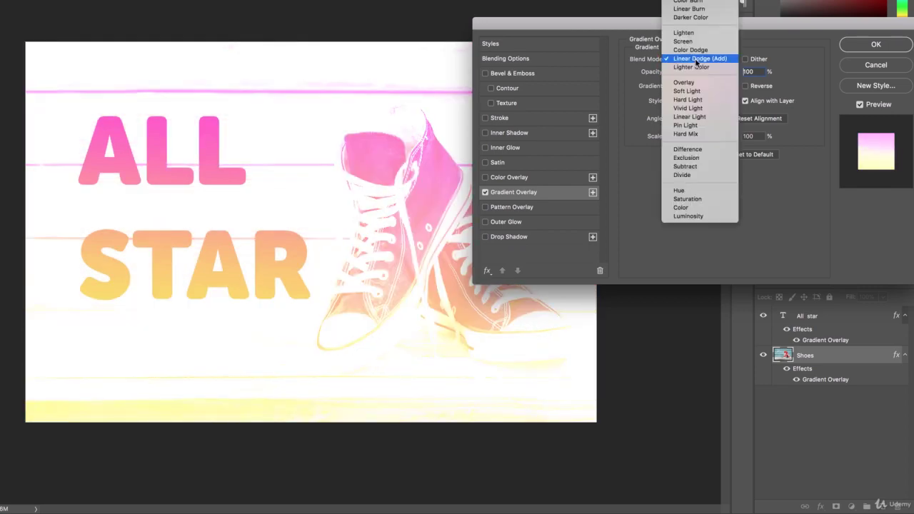
{"action": "left_click", "coordinate": [697, 83]}
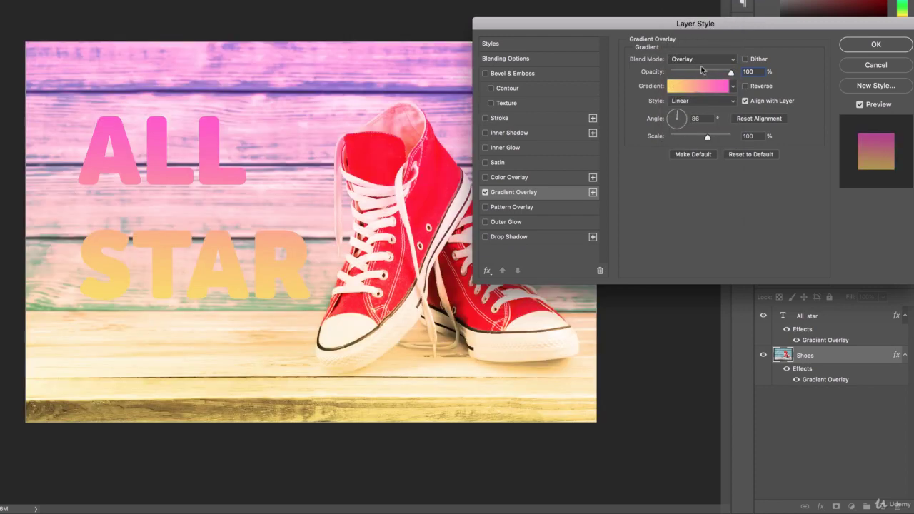
{"action": "left_click", "coordinate": [703, 60]}
{"action": "left_click", "coordinate": [704, 67]}
{"action": "left_click", "coordinate": [703, 60]}
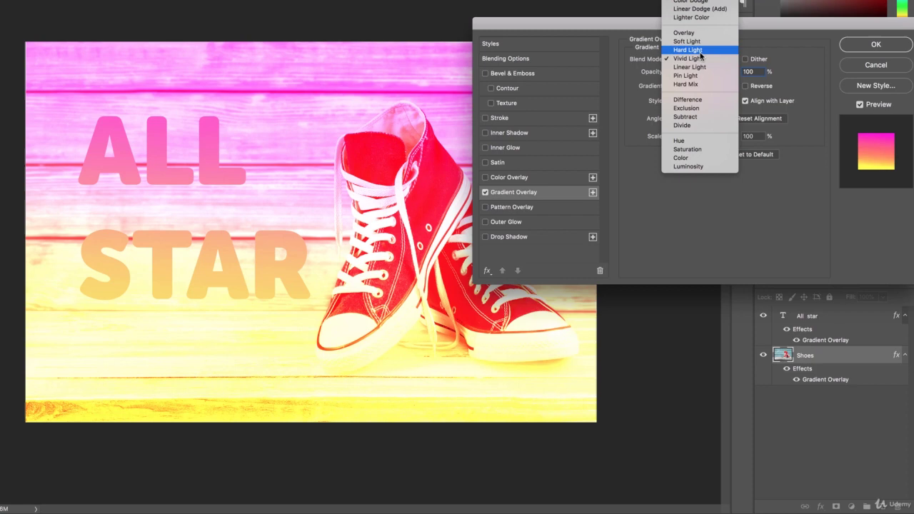
{"action": "left_click", "coordinate": [700, 66]}
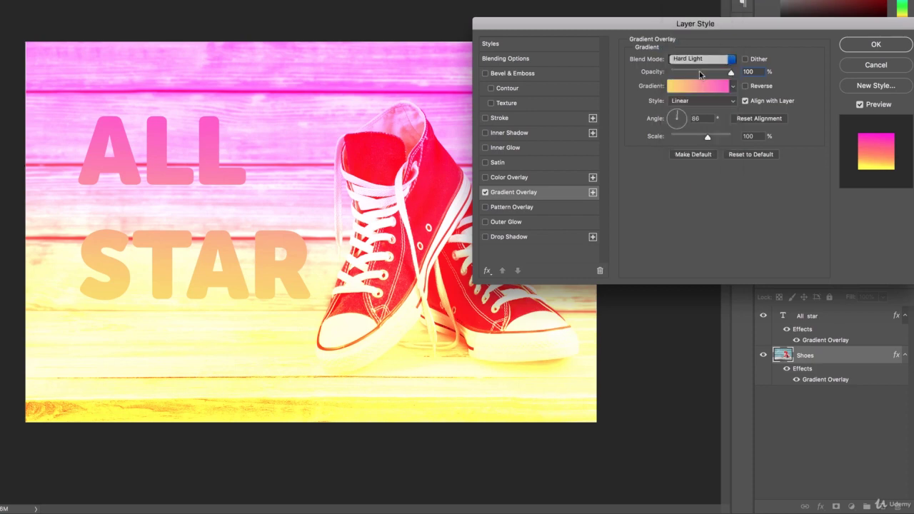
Step: Set the Shoes gradient overlay's blend mode to Lighten and accept the layer style
{"action": "left_click", "coordinate": [702, 59]}
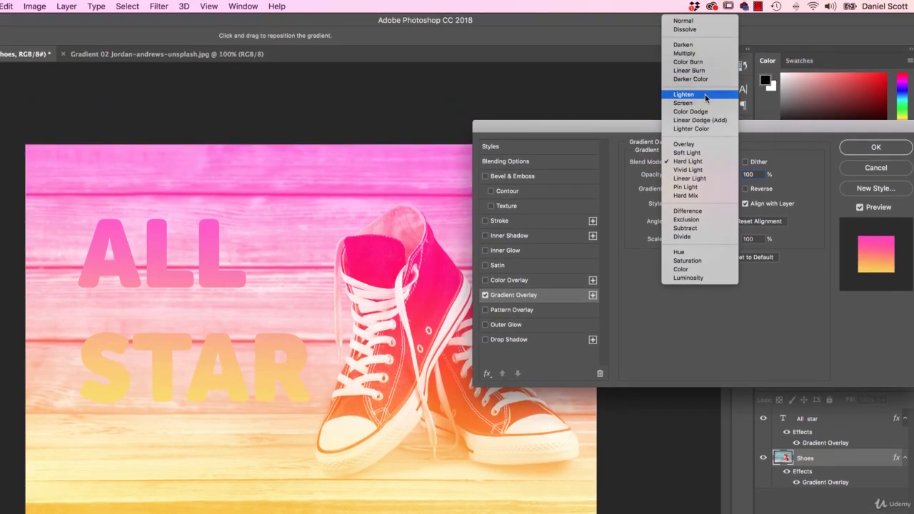
{"action": "left_click", "coordinate": [705, 96]}
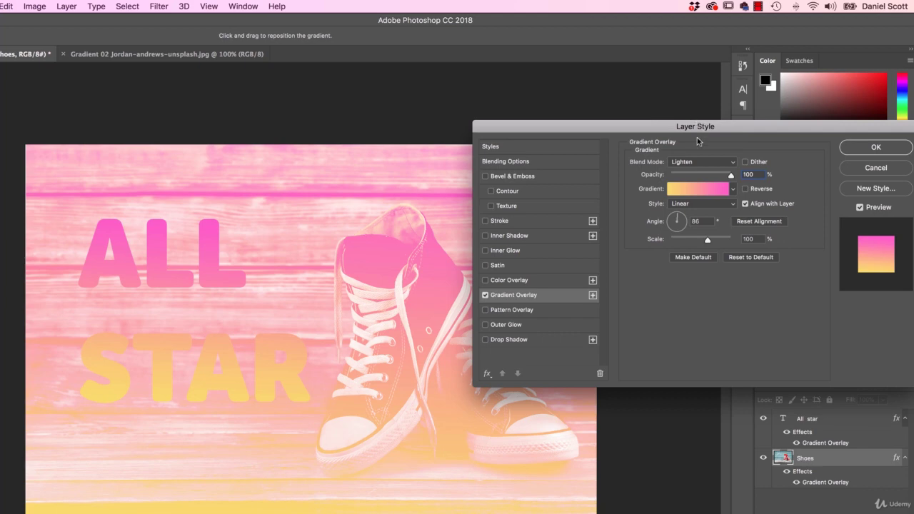
{"action": "left_click", "coordinate": [875, 147]}
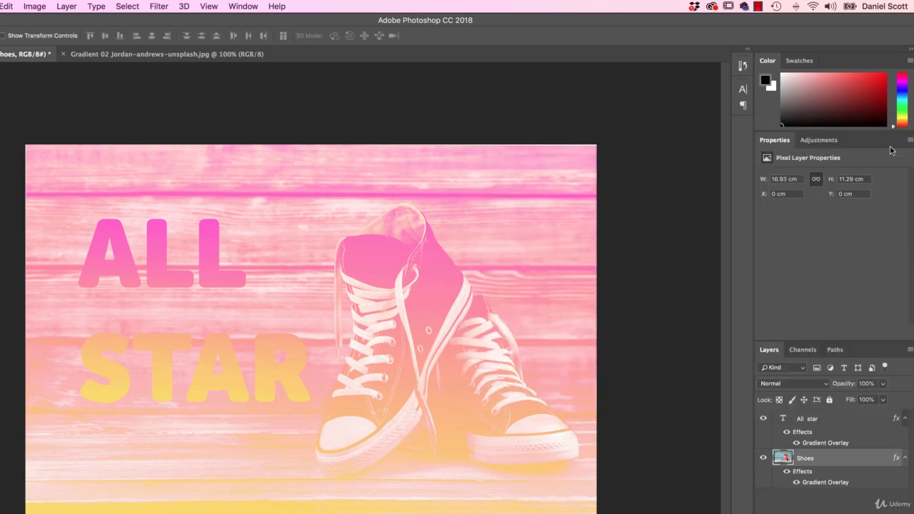
{"action": "left_click", "coordinate": [820, 421]}
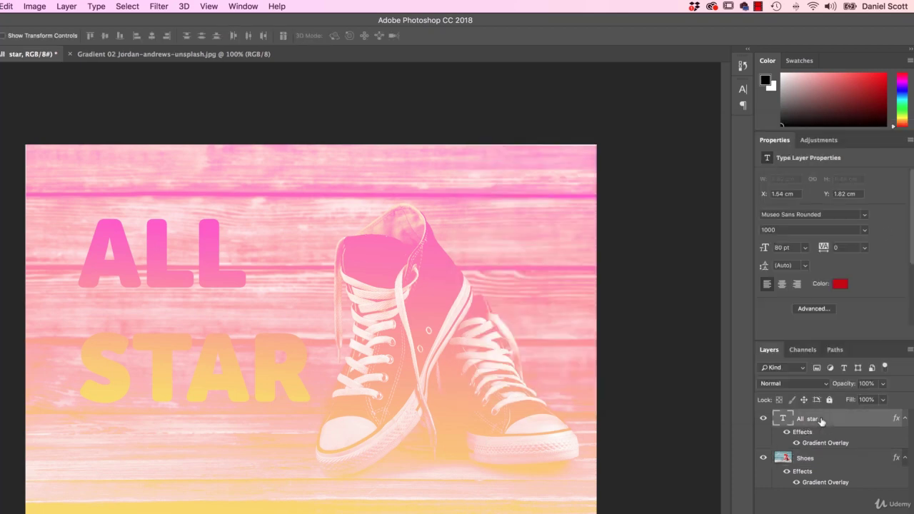
{"action": "left_click", "coordinate": [816, 459]}
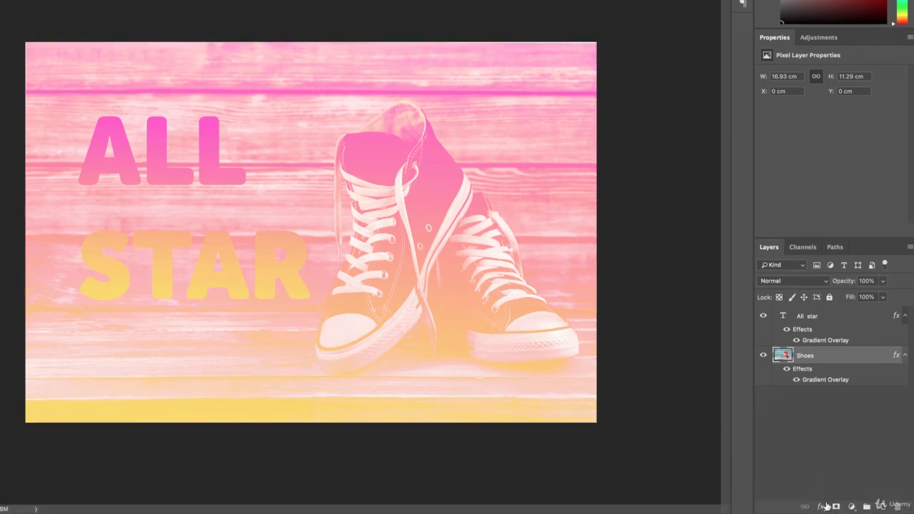
{"action": "left_click", "coordinate": [821, 505]}
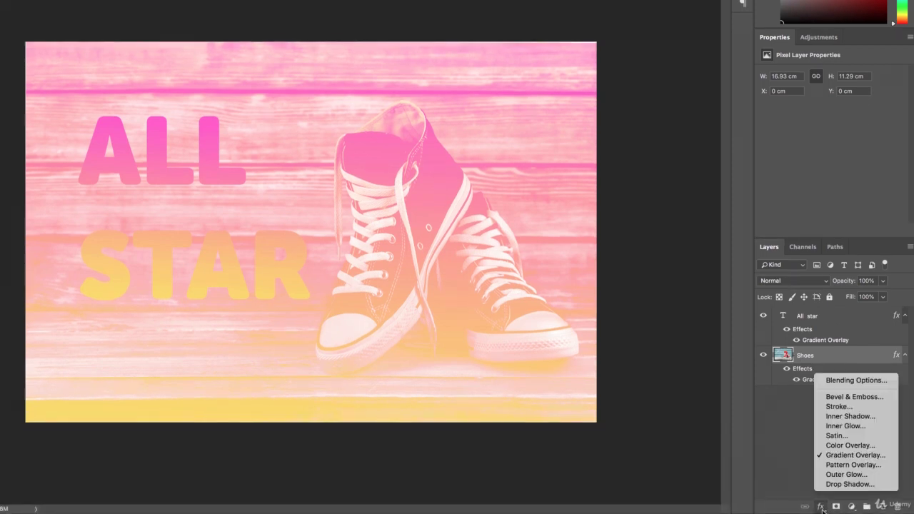
{"action": "left_click", "coordinate": [807, 400]}
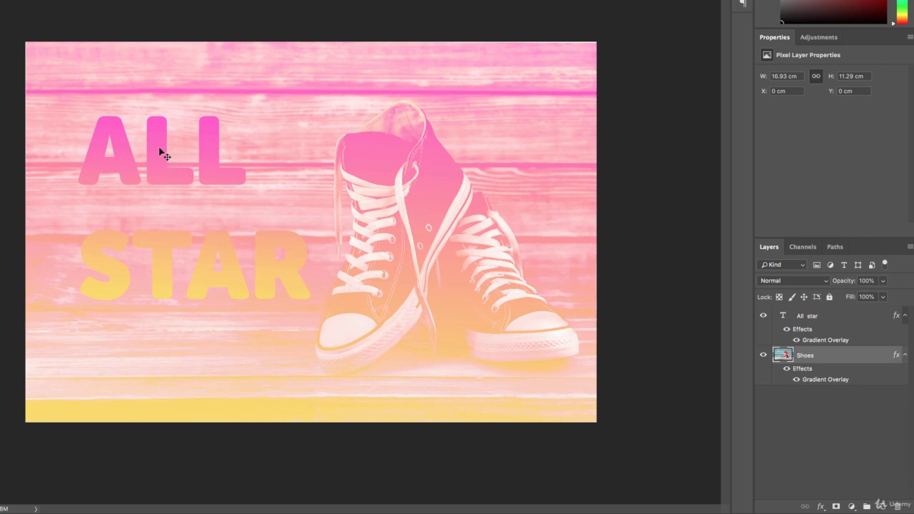
Step: Compare the ALL STAR text with and without its layer visibility, effects and gradient overlay, leaving them all switched on
{"action": "left_click", "coordinate": [833, 320]}
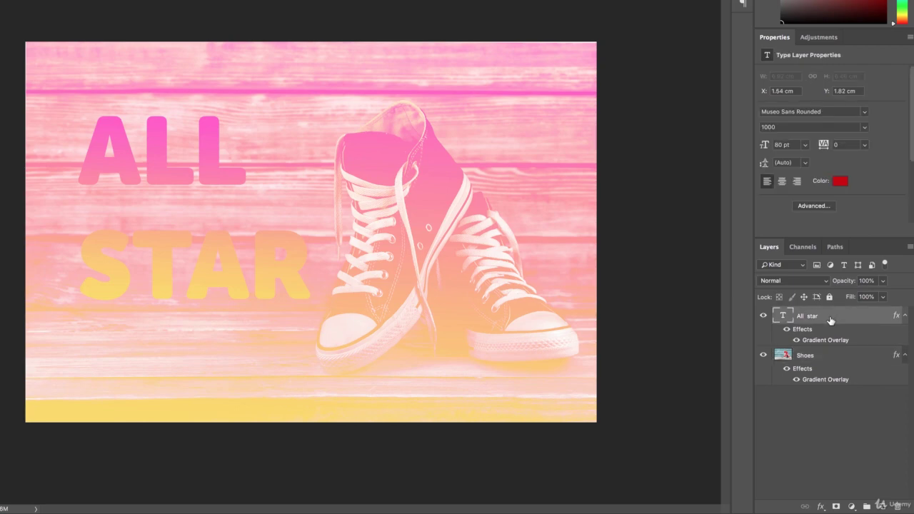
{"action": "left_click", "coordinate": [763, 315]}
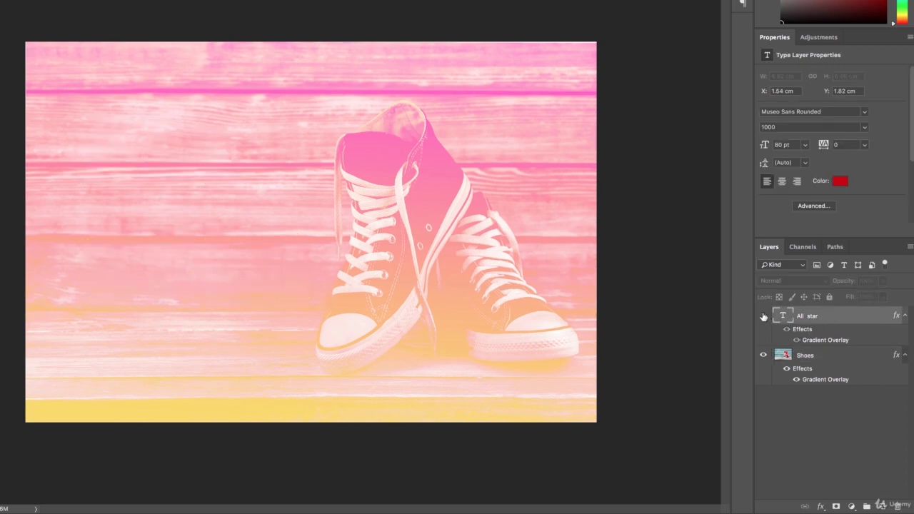
{"action": "left_click", "coordinate": [763, 316]}
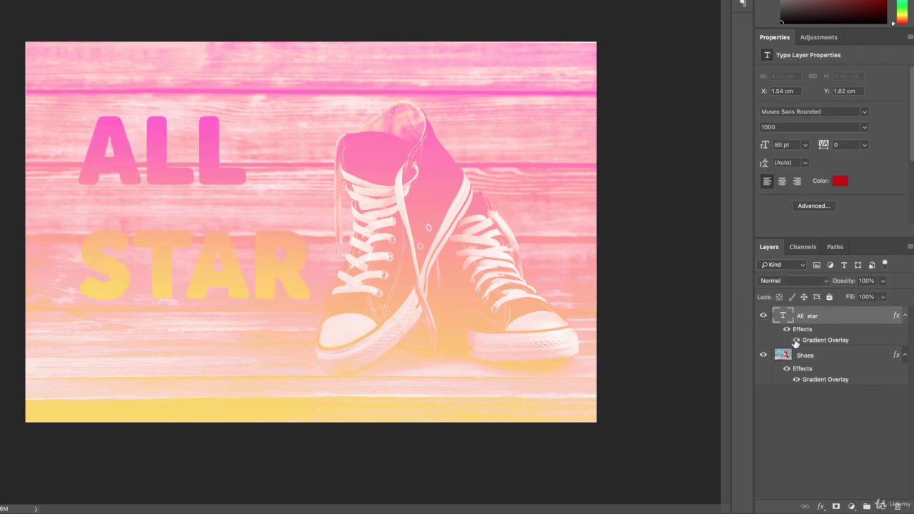
{"action": "left_click", "coordinate": [787, 330]}
{"action": "left_click", "coordinate": [787, 331]}
{"action": "left_click", "coordinate": [797, 341]}
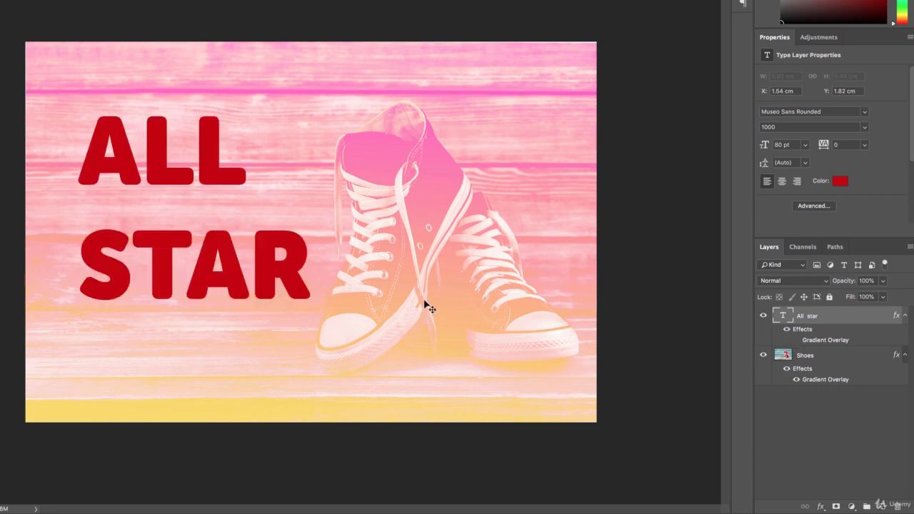
{"action": "left_click", "coordinate": [796, 340]}
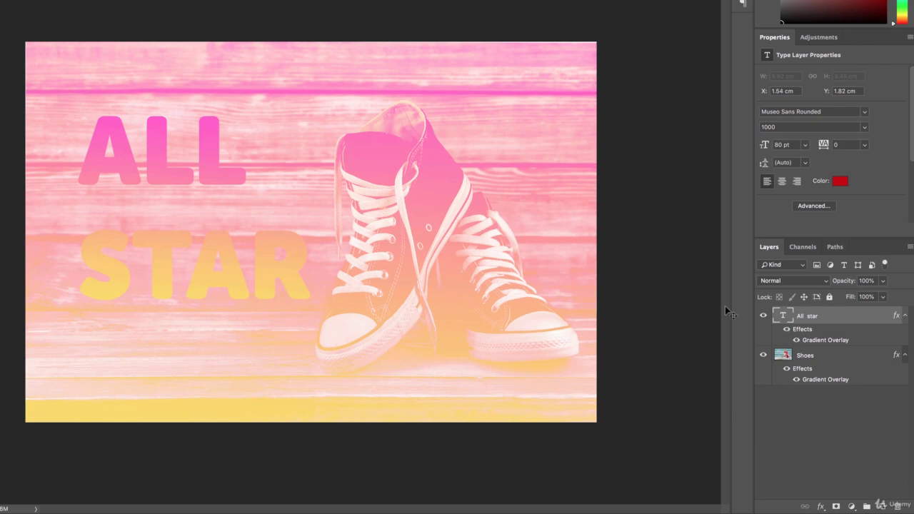
{"action": "left_click", "coordinate": [797, 341]}
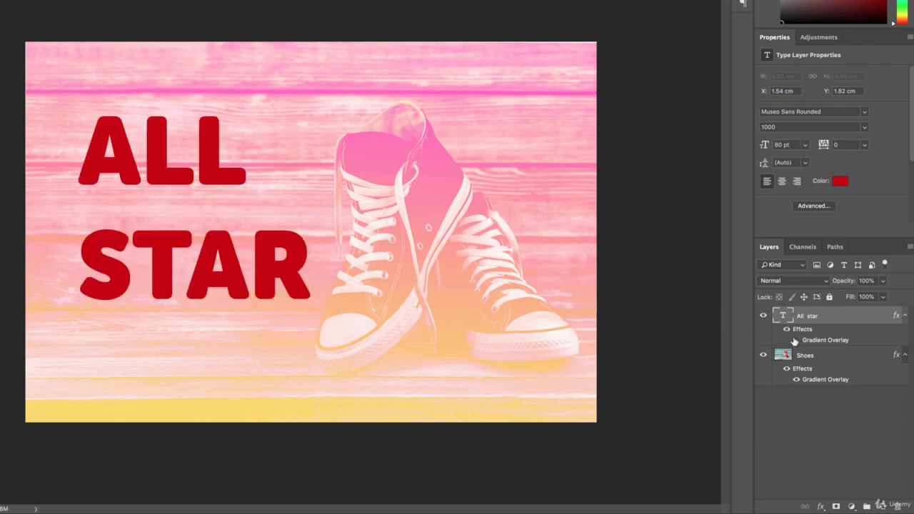
{"action": "left_click", "coordinate": [796, 340]}
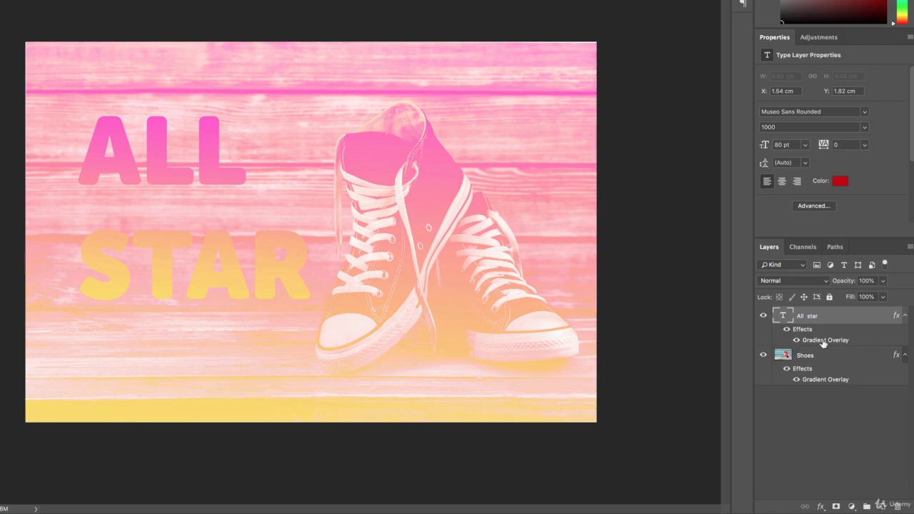
Step: Reopen the ALL STAR text's gradient overlay settings and briefly try a Pattern Overlay, leaving it off
{"action": "double_click", "coordinate": [818, 341]}
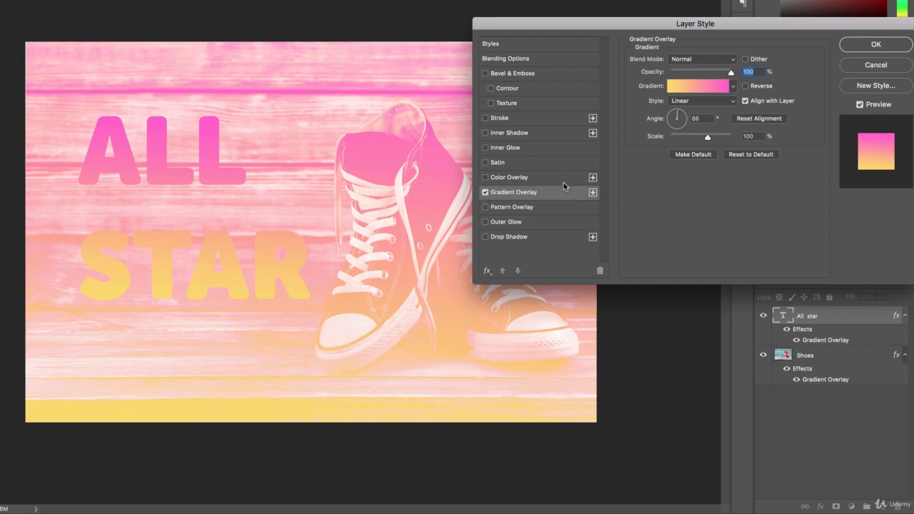
{"action": "left_click", "coordinate": [558, 213]}
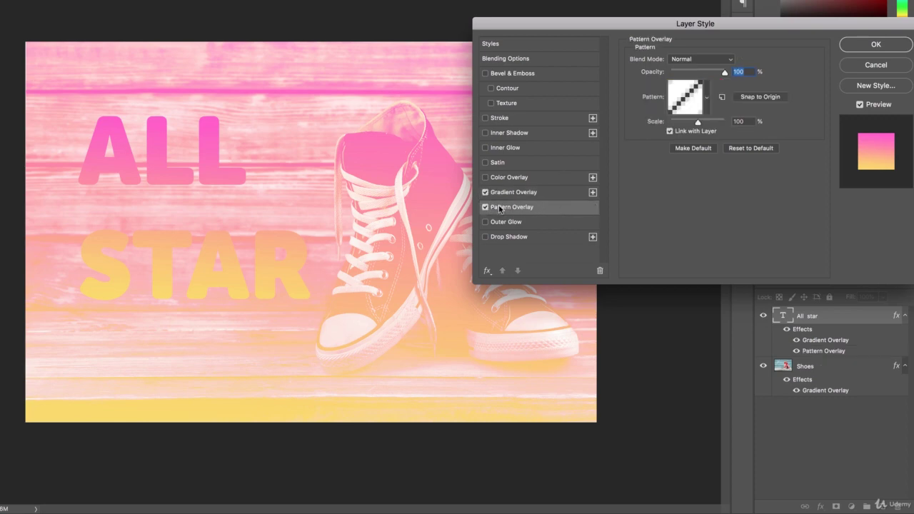
{"action": "left_click", "coordinate": [487, 210]}
{"action": "left_click", "coordinate": [550, 194]}
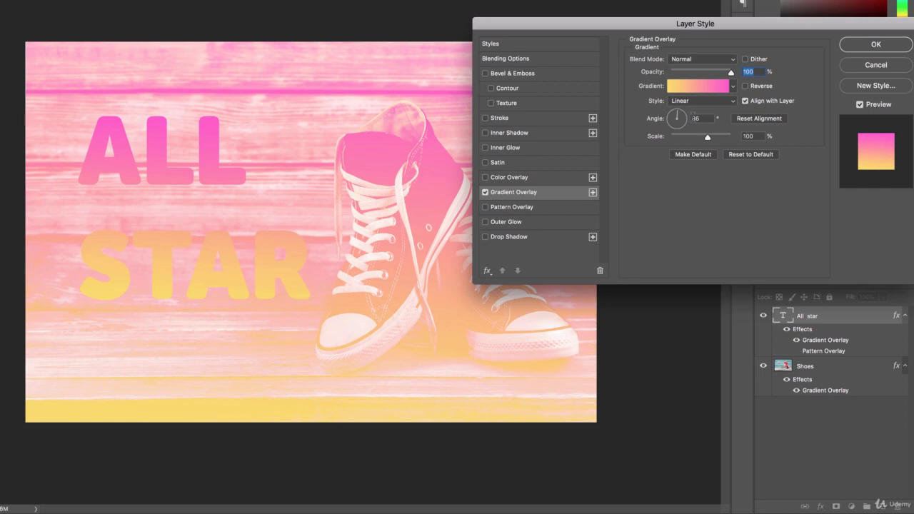
Step: Try the reversed gradient and the Color Burn blend mode on the text's overlay, restoring the original direction and Normal before accepting
{"action": "left_click", "coordinate": [745, 86]}
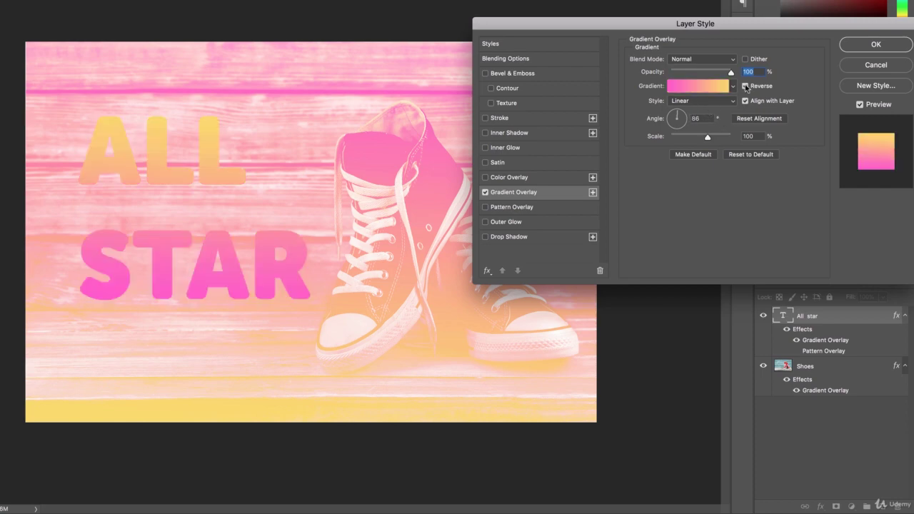
{"action": "left_click", "coordinate": [745, 86]}
{"action": "left_click", "coordinate": [691, 61]}
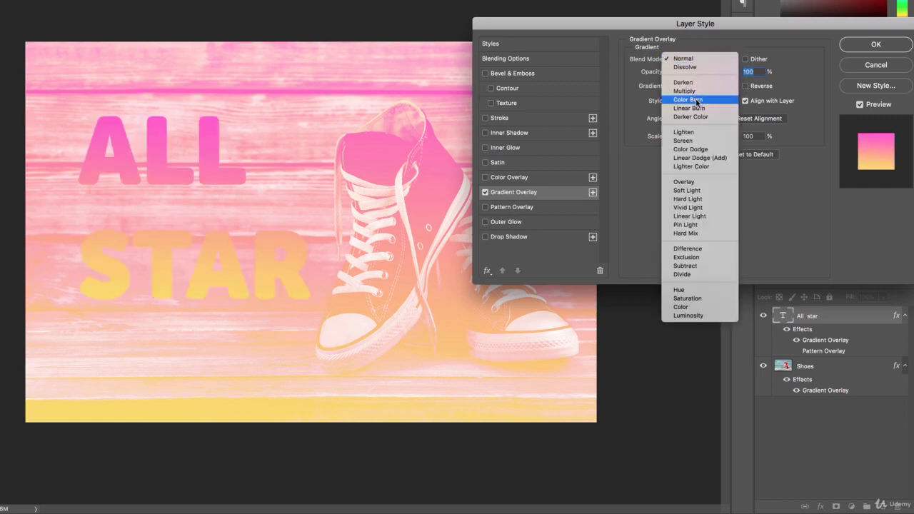
{"action": "left_click", "coordinate": [695, 96]}
{"action": "left_click", "coordinate": [701, 61]}
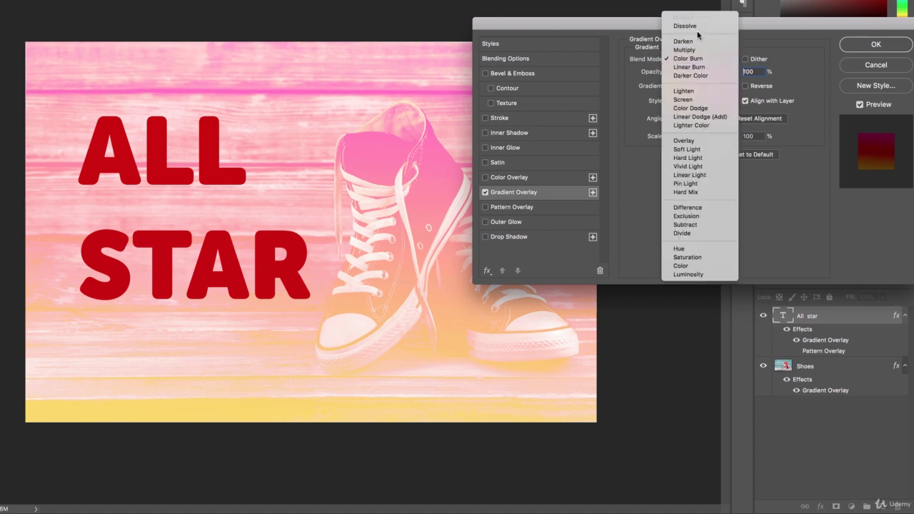
{"action": "left_click", "coordinate": [699, 22]}
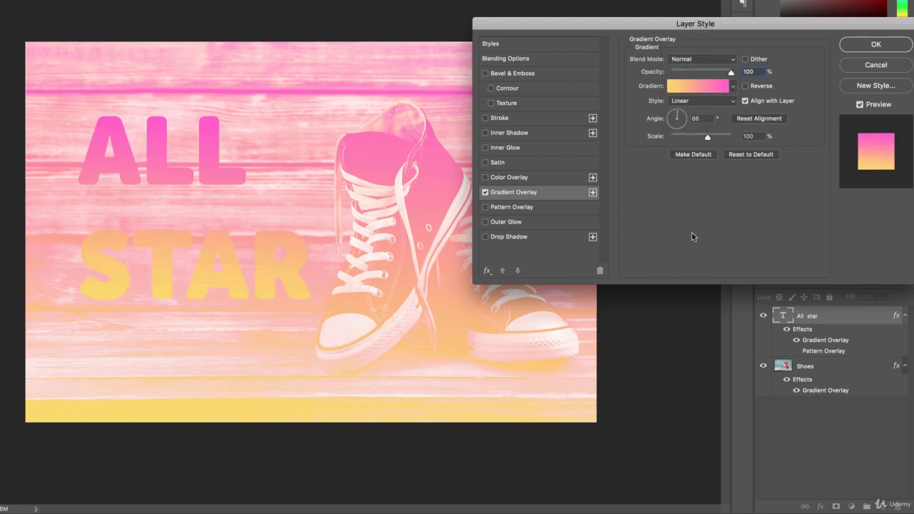
{"action": "left_click", "coordinate": [893, 49]}
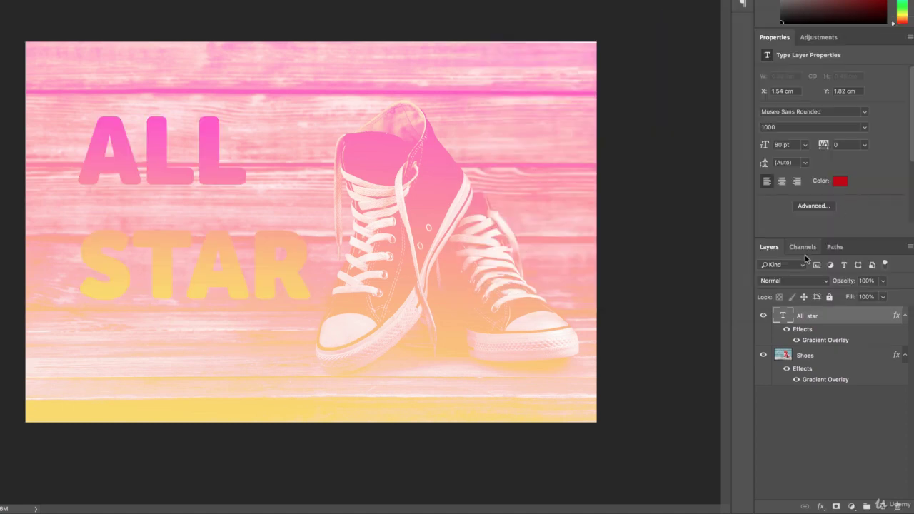
Step: Hide the ALL STAR text layer's effects and set its text color to white (ffffff)
{"action": "left_click", "coordinate": [788, 329]}
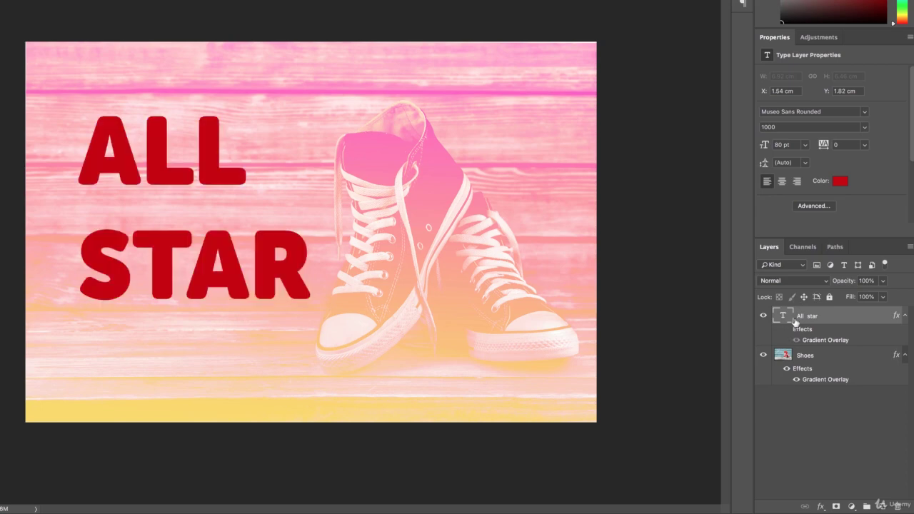
{"action": "left_click", "coordinate": [840, 181]}
{"action": "type", "text": "ffffff"}
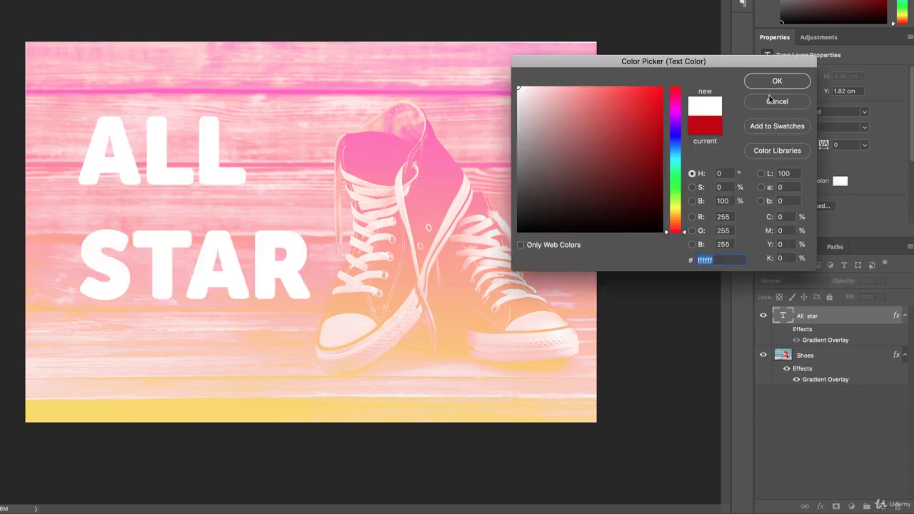
{"action": "left_click", "coordinate": [773, 83]}
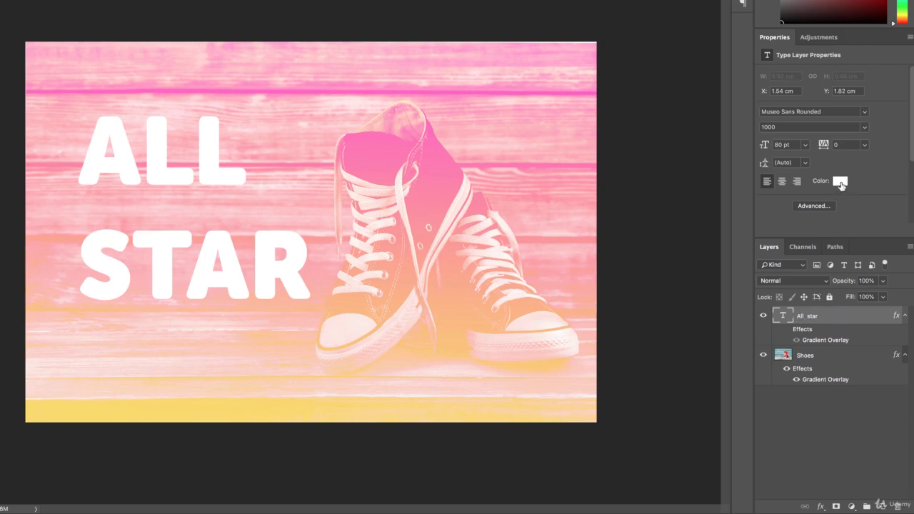
Step: Reopen the text color, shift the hue to 195°, and pick pure white (ffffff) from the extreme corner of the color field
{"action": "left_click", "coordinate": [840, 181]}
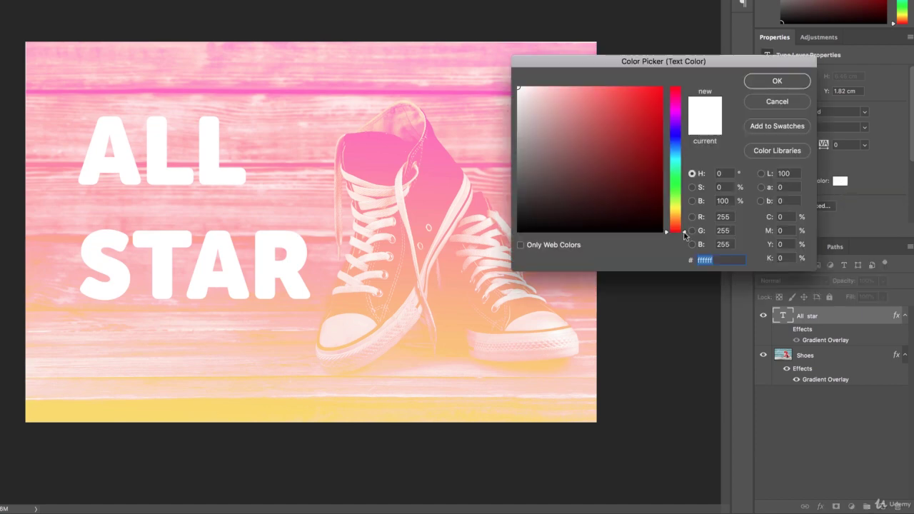
{"action": "left_click_drag", "start_coordinate": [685, 235], "coordinate": [667, 151]}
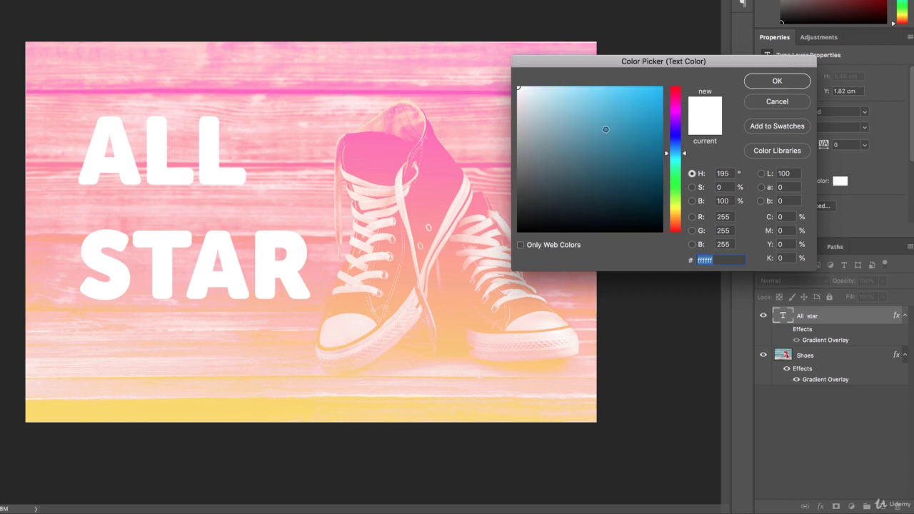
{"action": "left_click", "coordinate": [571, 113]}
{"action": "mouse_move", "coordinate": [572, 114]}
{"action": "left_mouse_down"}
{"action": "mouse_move", "coordinate": [489, 72]}
{"action": "mouse_move", "coordinate": [460, 261]}
{"action": "mouse_move", "coordinate": [504, 171]}
{"action": "mouse_move", "coordinate": [563, 127]}
{"action": "mouse_move", "coordinate": [516, 85]}
{"action": "left_mouse_up"}
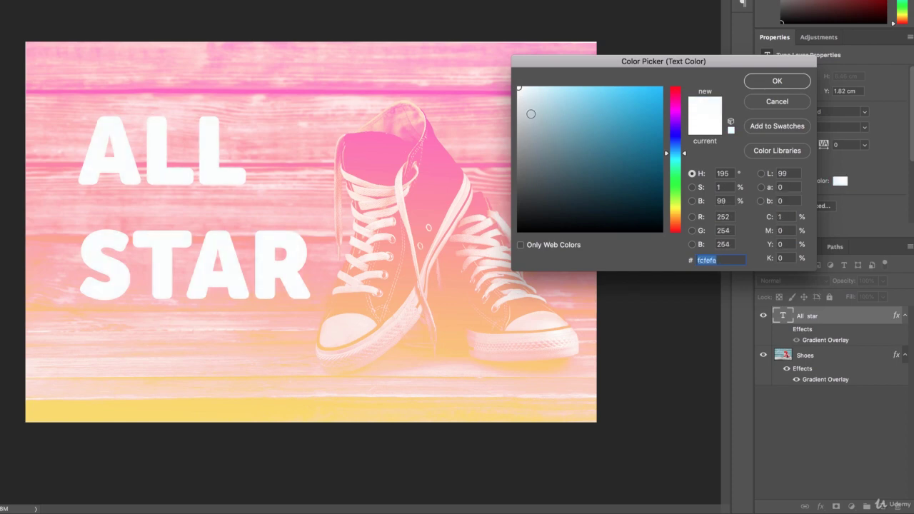
{"action": "left_click_drag", "start_coordinate": [563, 124], "coordinate": [510, 82]}
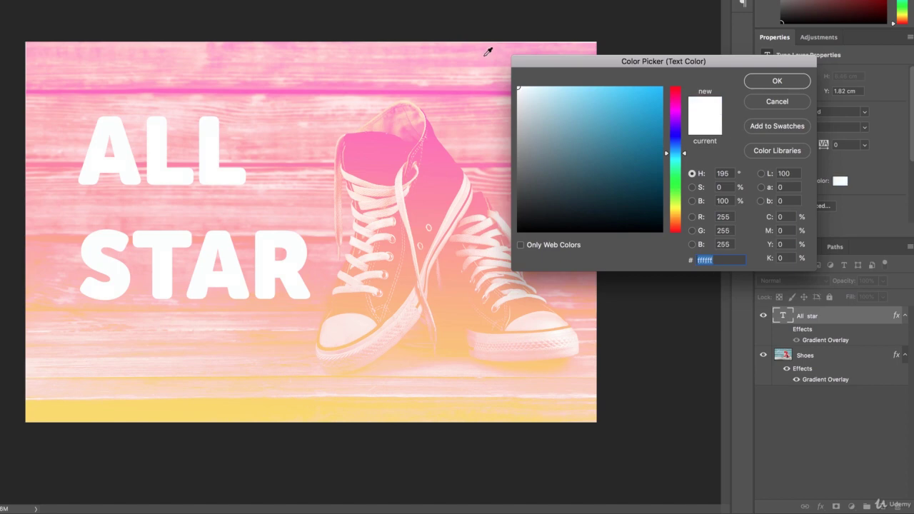
{"action": "left_click", "coordinate": [793, 84]}
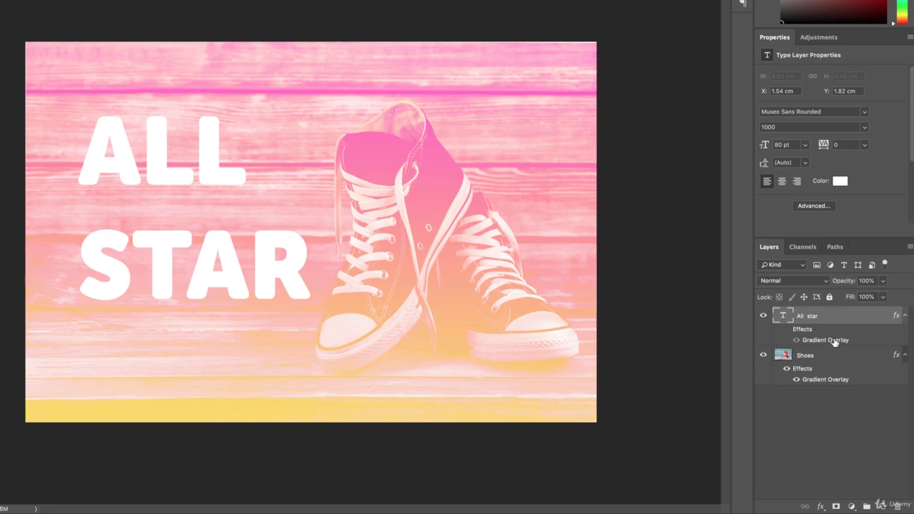
Step: Delete the gradient overlay from the ALL STAR text layer and switch to the Gradient 02 document
{"action": "left_click_drag", "start_coordinate": [835, 342], "coordinate": [899, 503]}
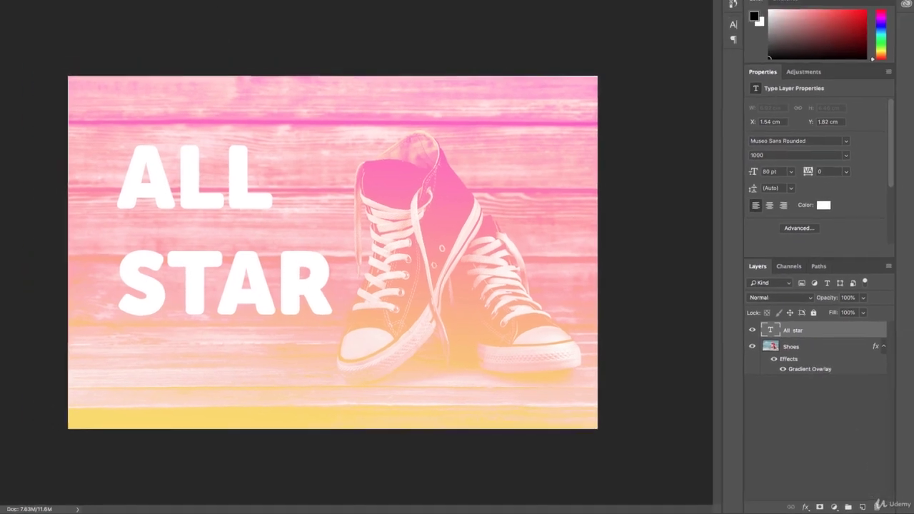
{"action": "left_click", "coordinate": [247, 45]}
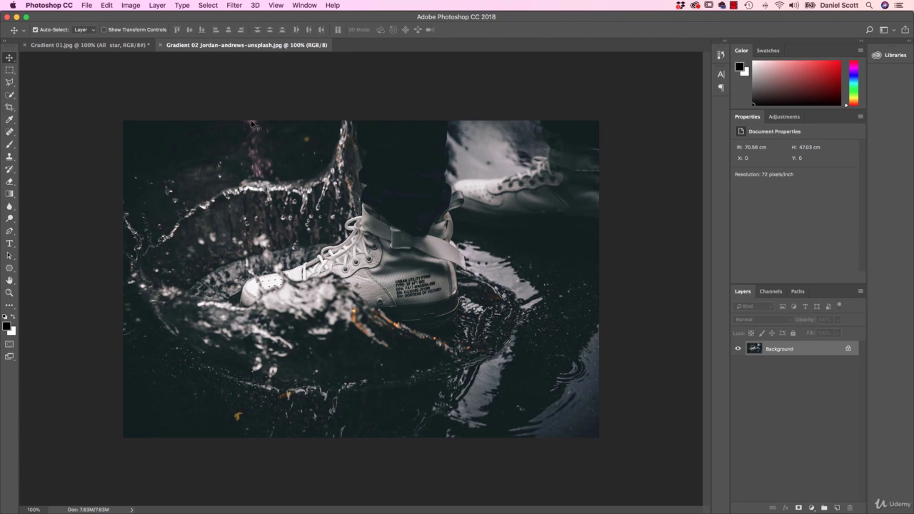